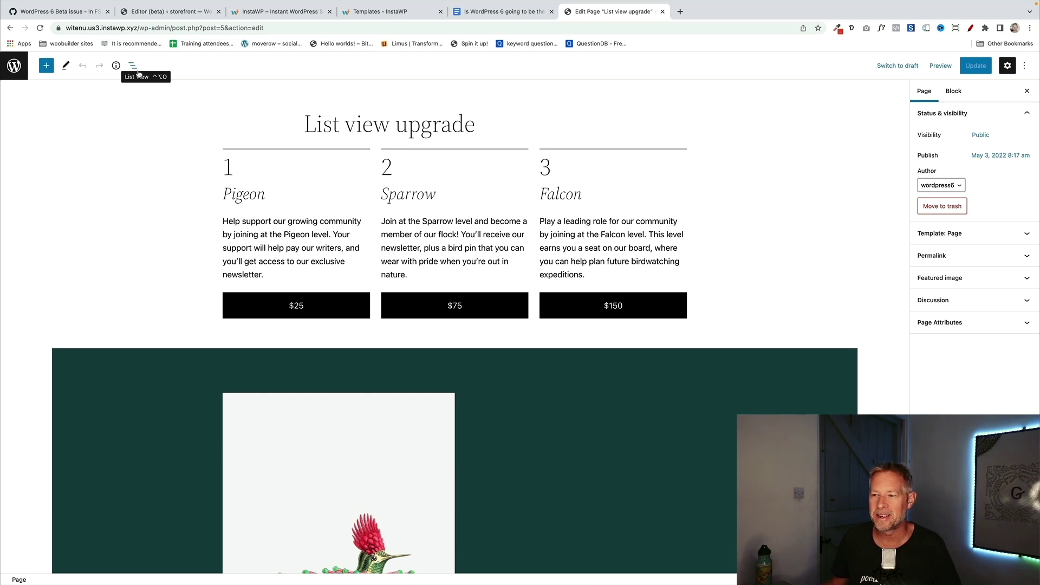
Step: Open List View, expand Columns and its second Column, then collapse Columns again
click(131, 66)
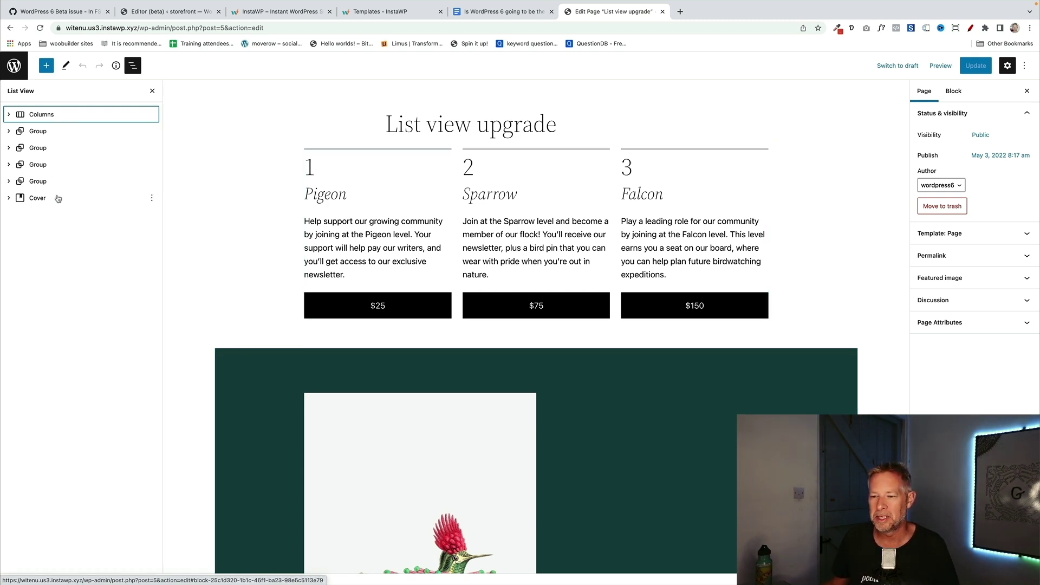
click(9, 115)
click(20, 148)
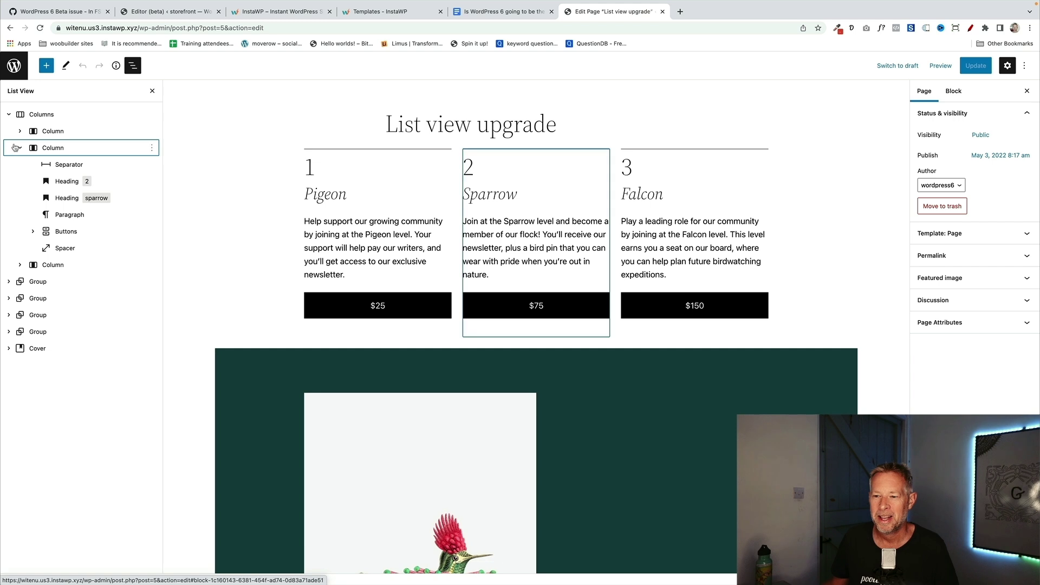
click(9, 115)
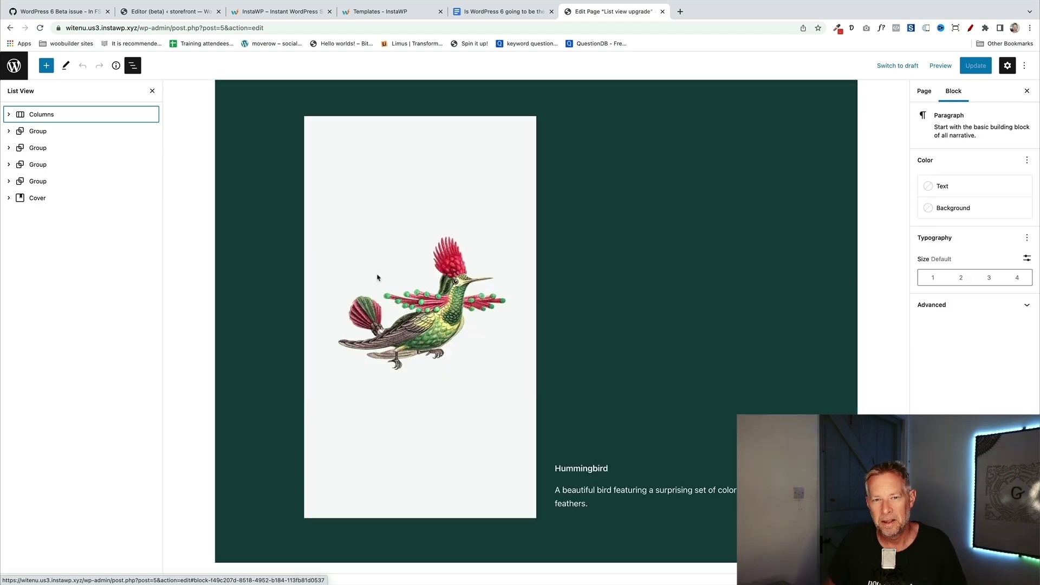
click(377, 276)
scroll(378, 277, down, 5)
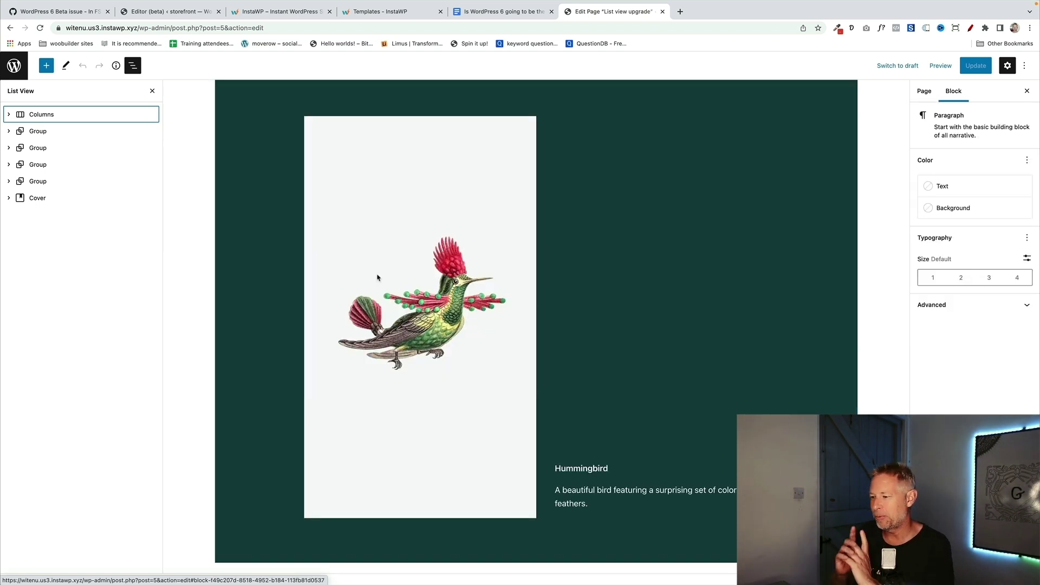
click(610, 294)
scroll(561, 303, down, 3)
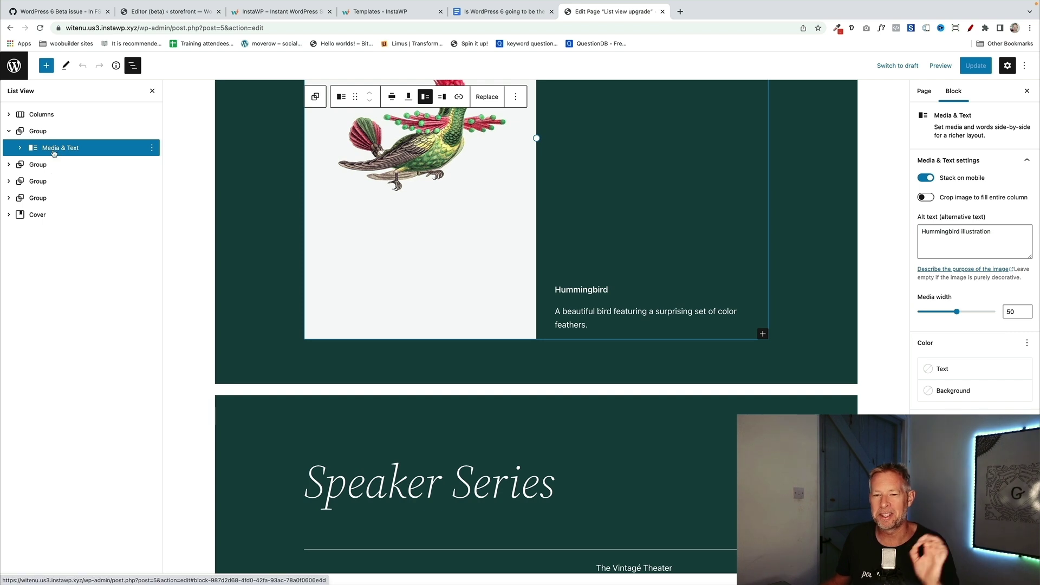
scroll(537, 325, down, 3)
triple_click(433, 342)
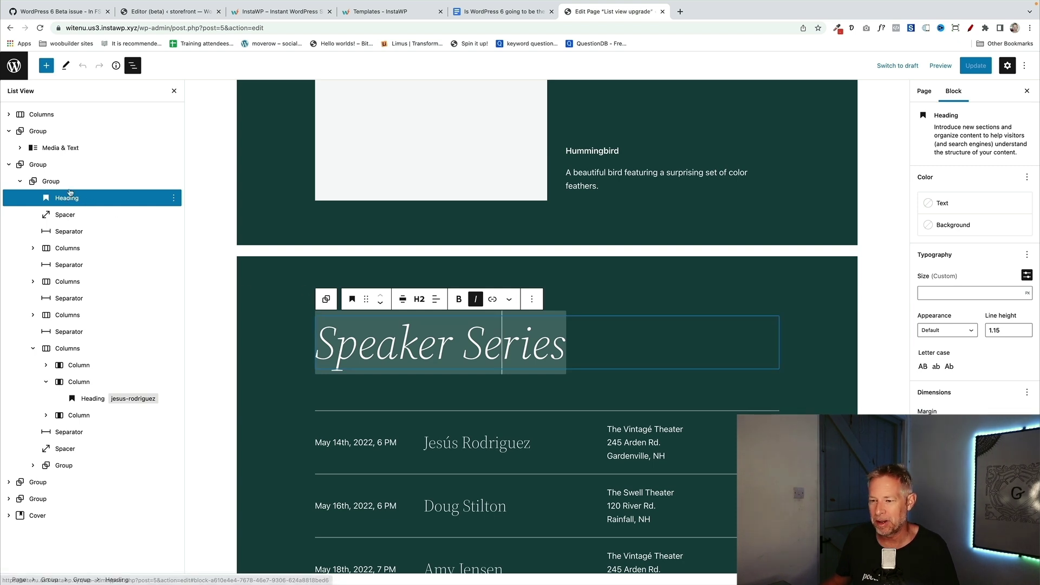
scroll(530, 444, down, 5)
click(105, 398)
scroll(368, 403, down, 5)
click(379, 398)
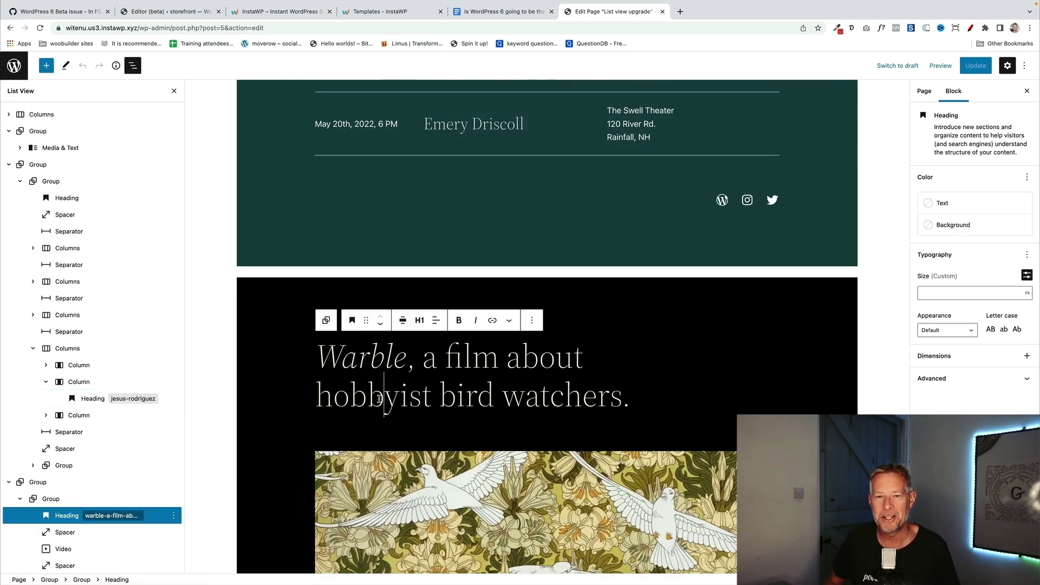
key(ctrl+z)
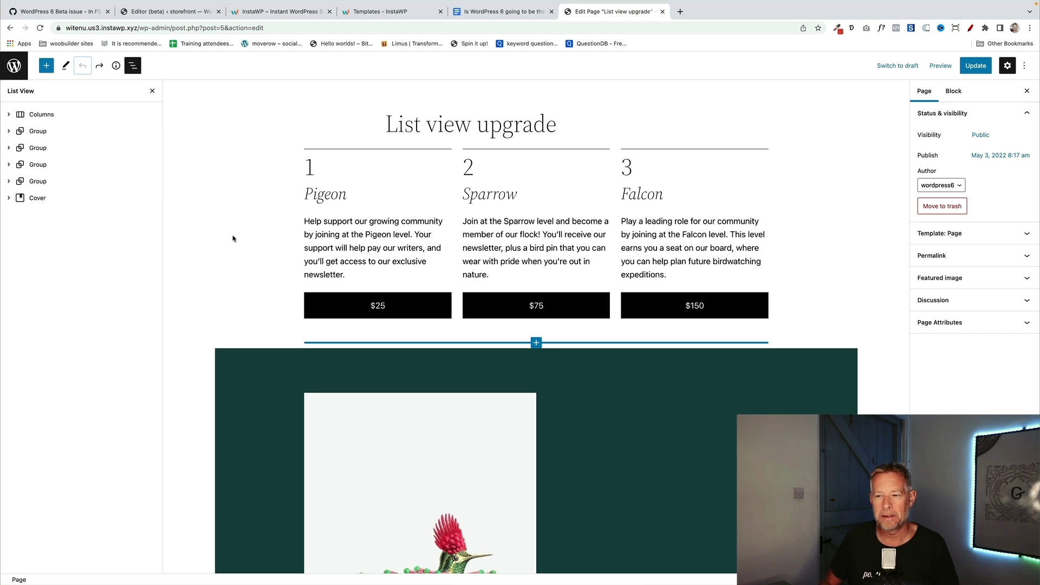
Step: Select the Columns block through the third Group in List View and remove all four blocks
click(43, 115)
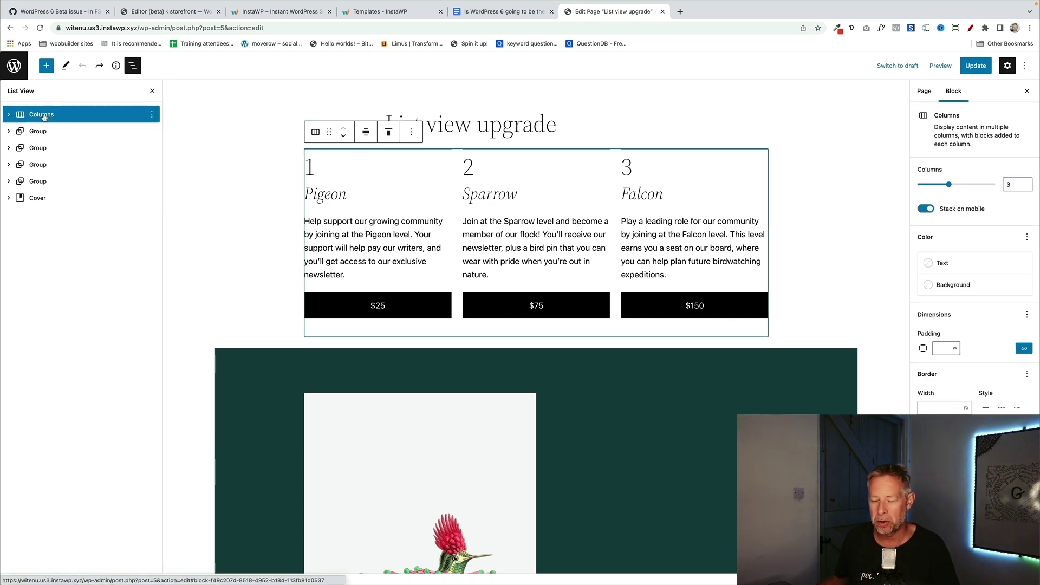
shift+click(58, 165)
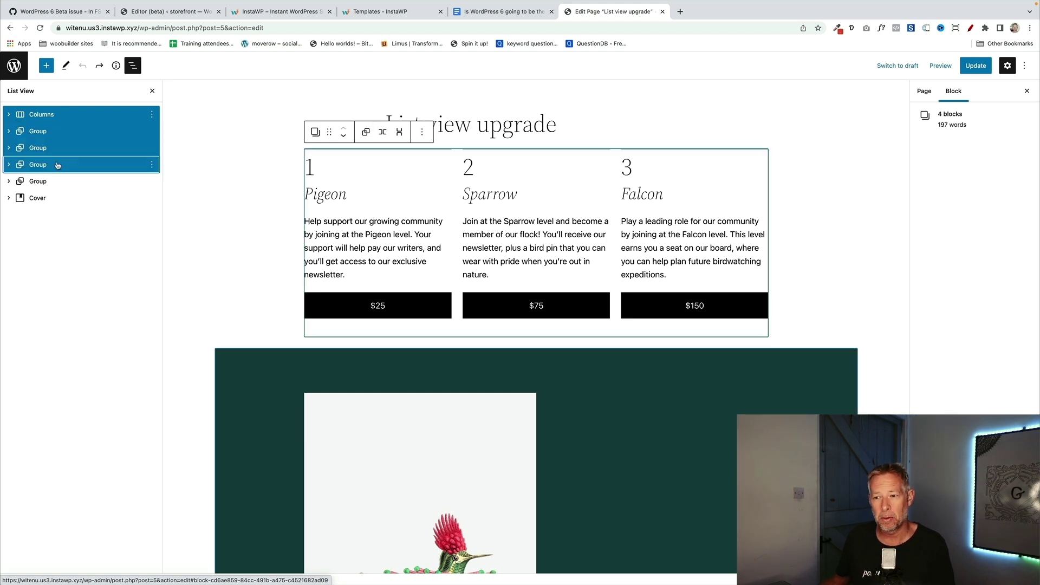
click(151, 115)
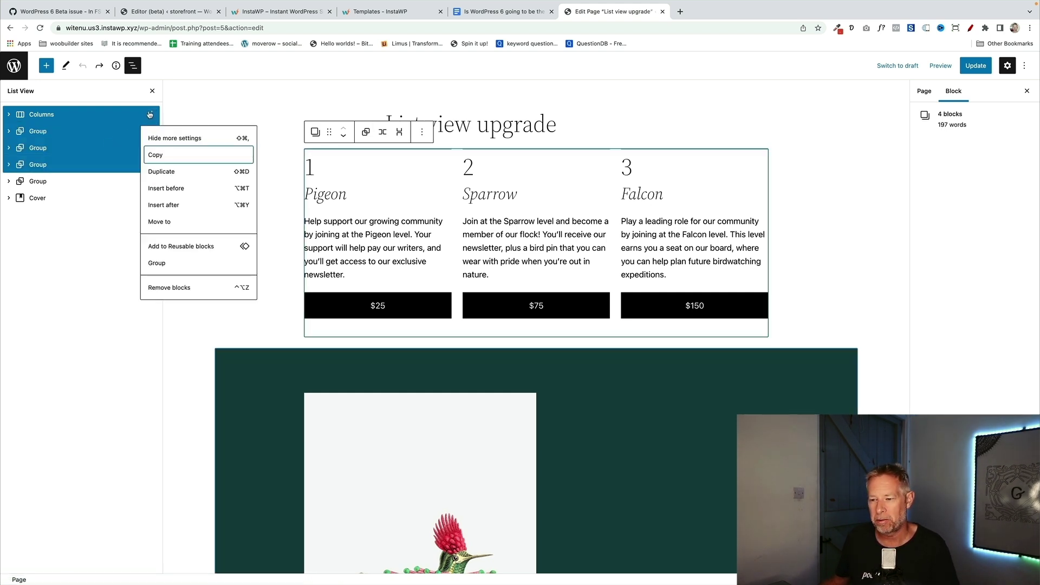
click(169, 288)
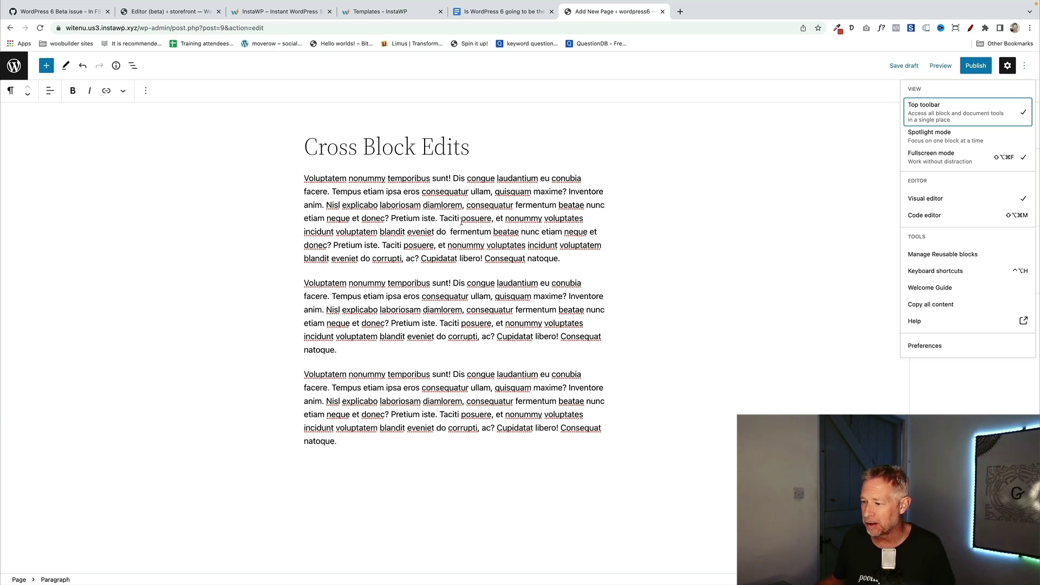
Step: Delete text spanning the first two paragraphs so they merge into one
drag(440, 218, 335, 297)
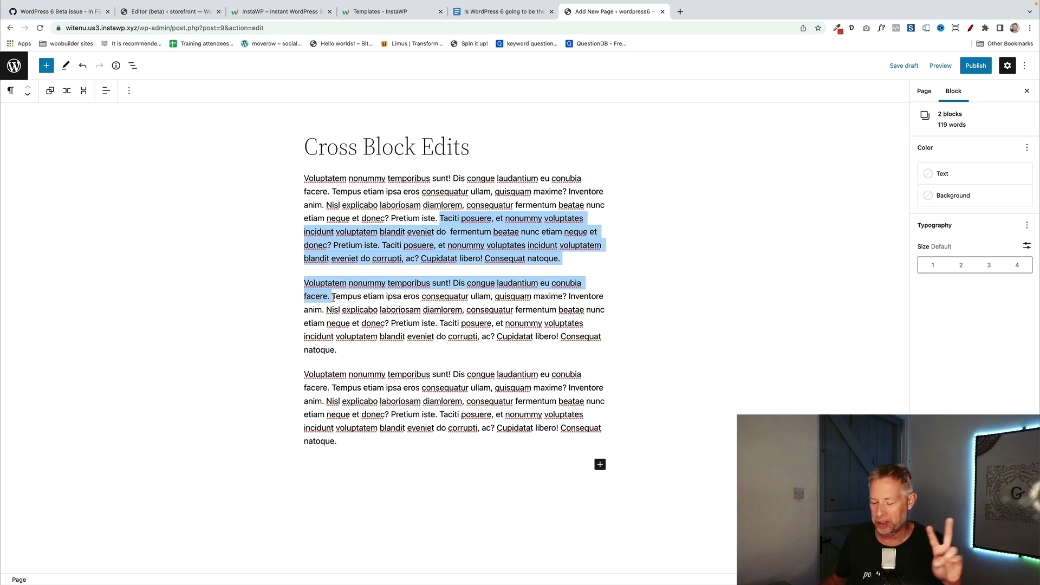
key(BackSpace)
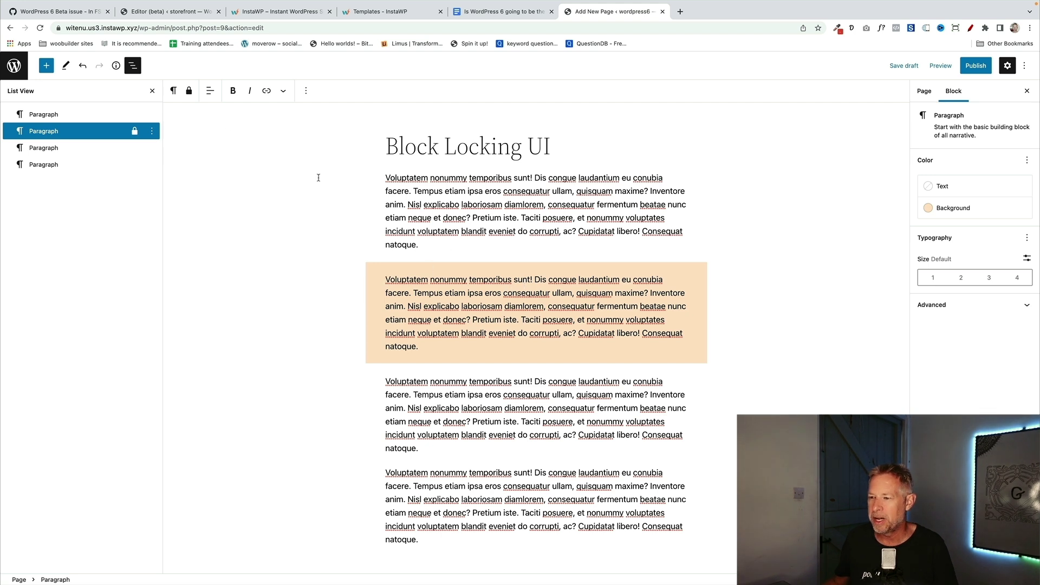
Step: Lock the third paragraph with Disable movement and Prevent removal enabled
click(305, 92)
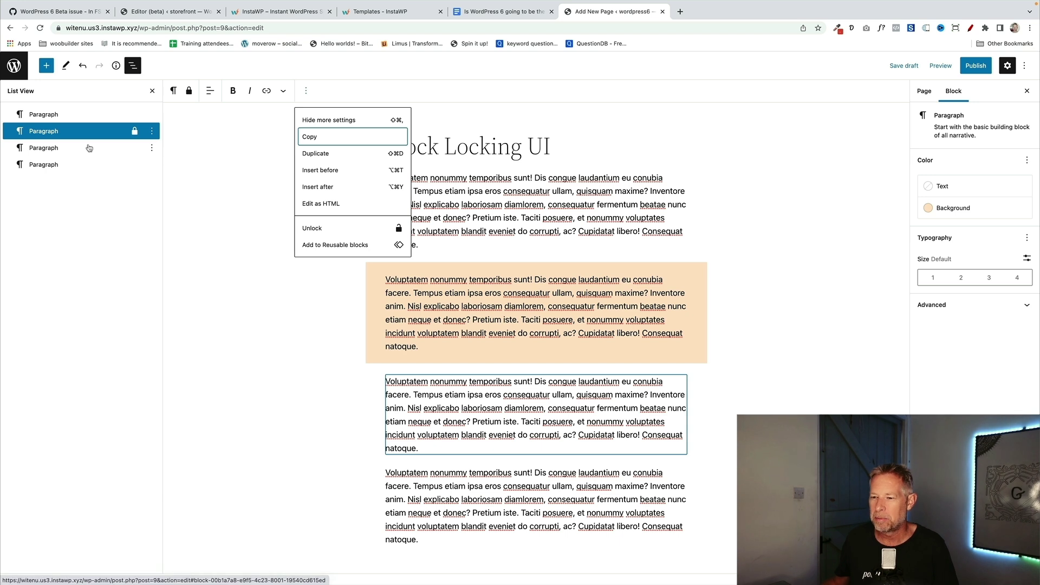
click(90, 148)
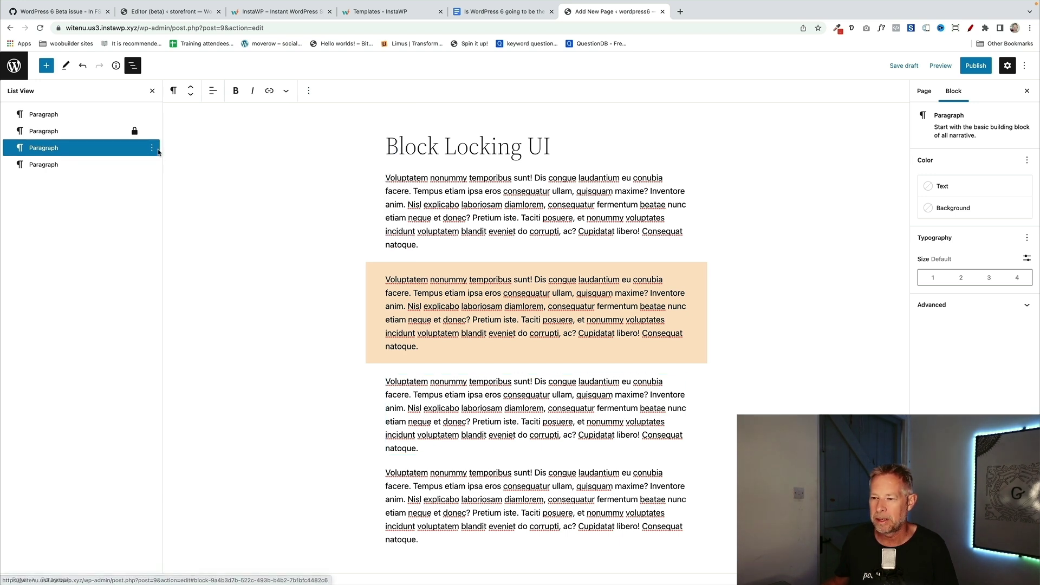
click(152, 147)
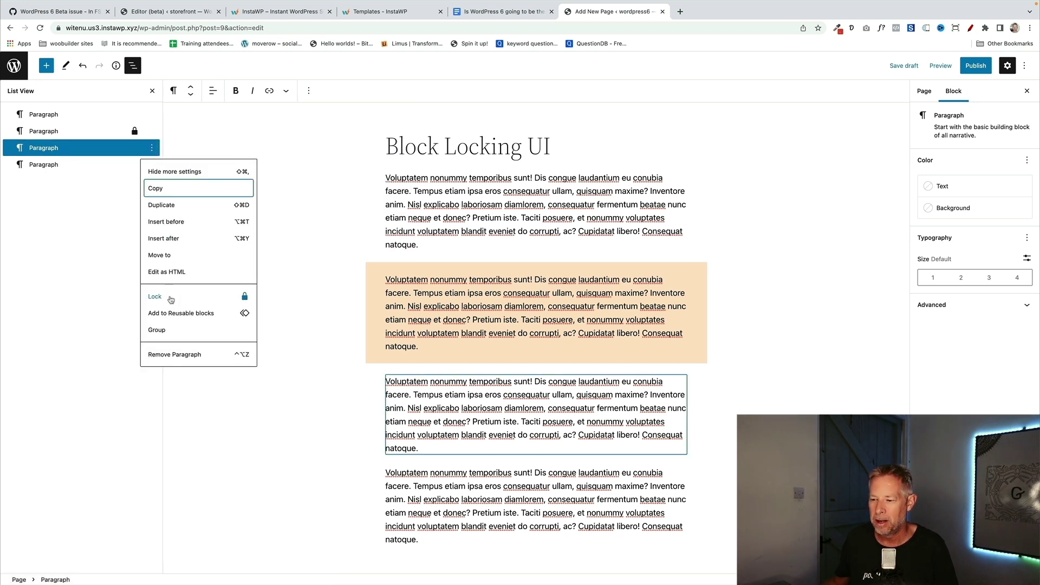
click(304, 93)
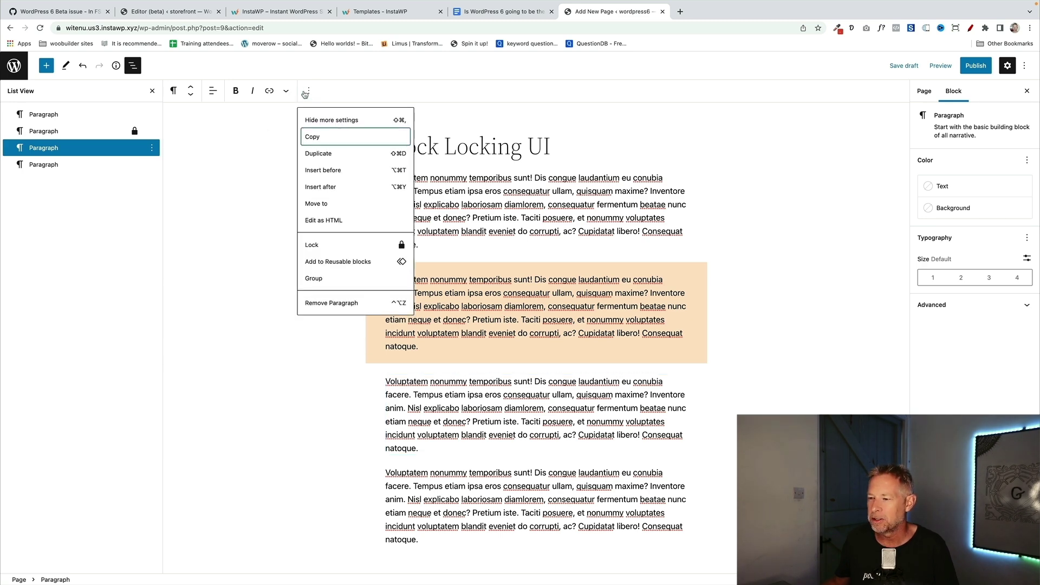
click(327, 244)
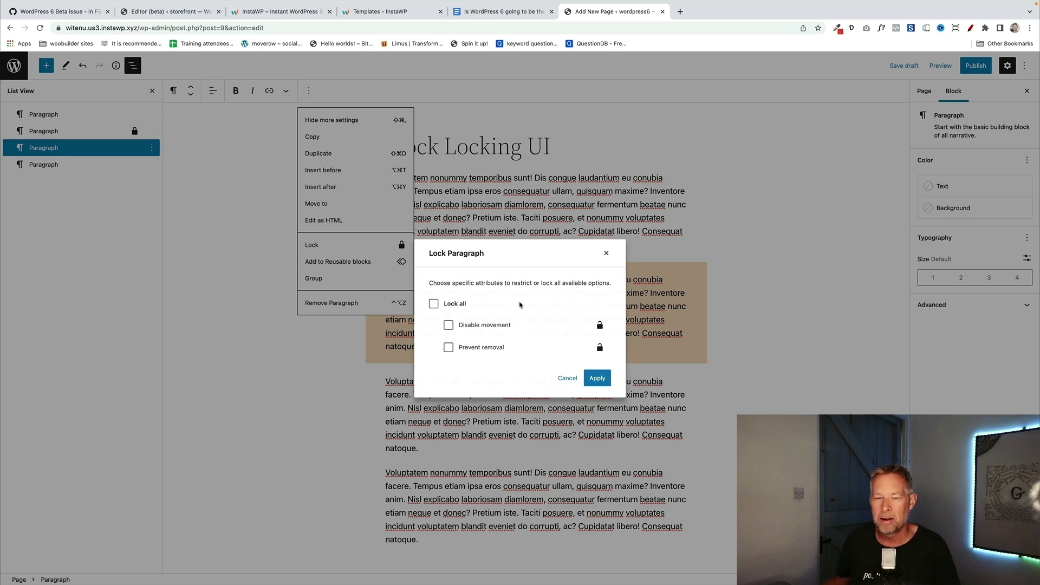
click(481, 324)
click(477, 347)
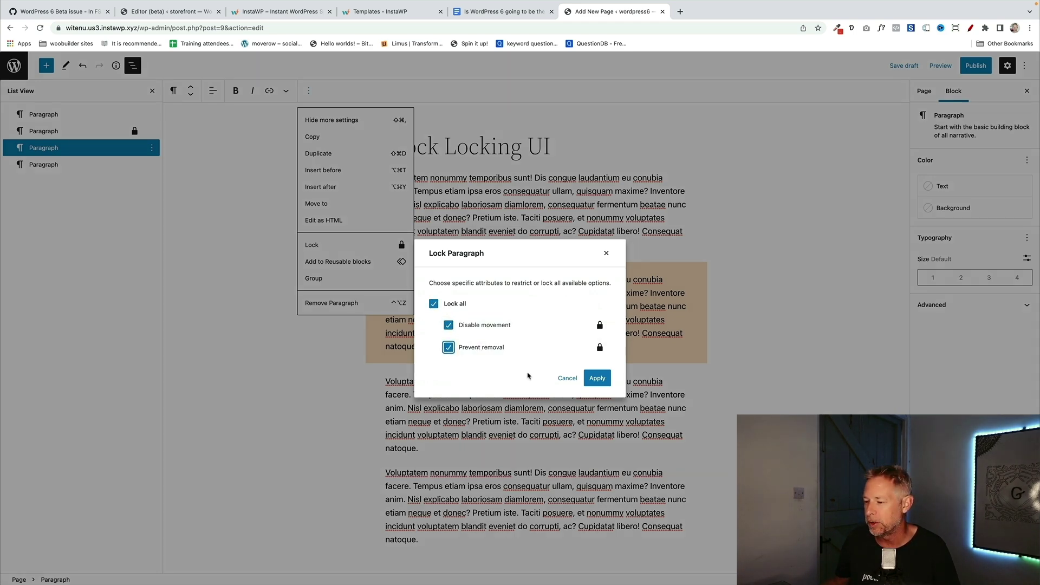
click(596, 378)
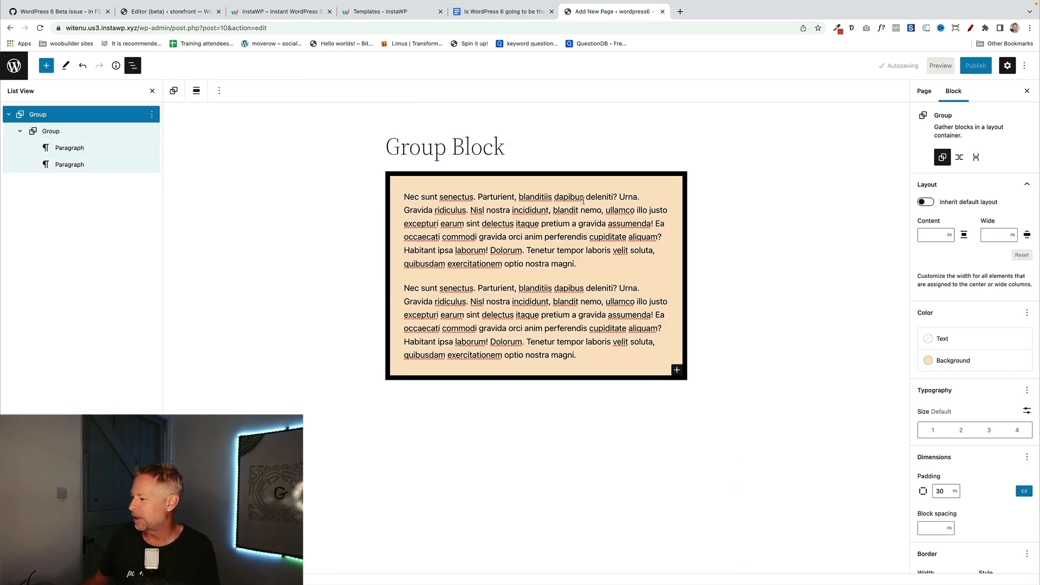
Step: Give the group a 40 px border coloured Pale pink
scroll(968, 455, down, 3)
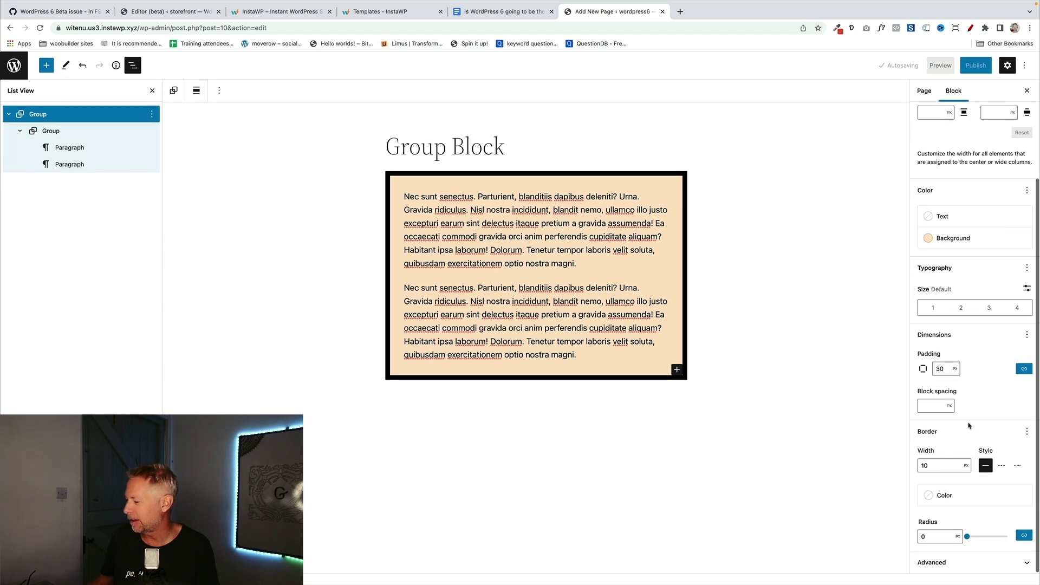
click(942, 466)
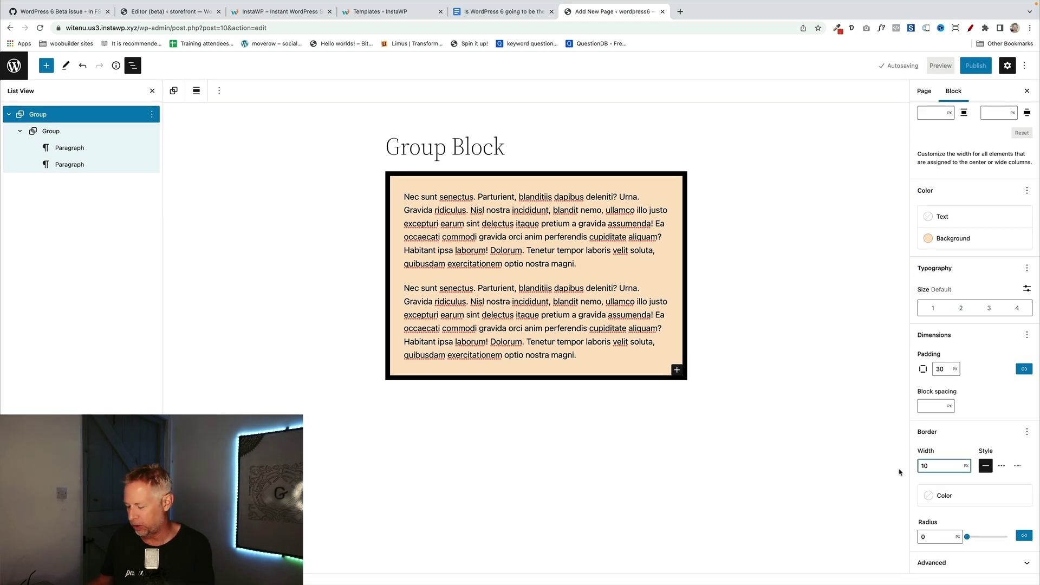
drag(941, 466, 905, 466)
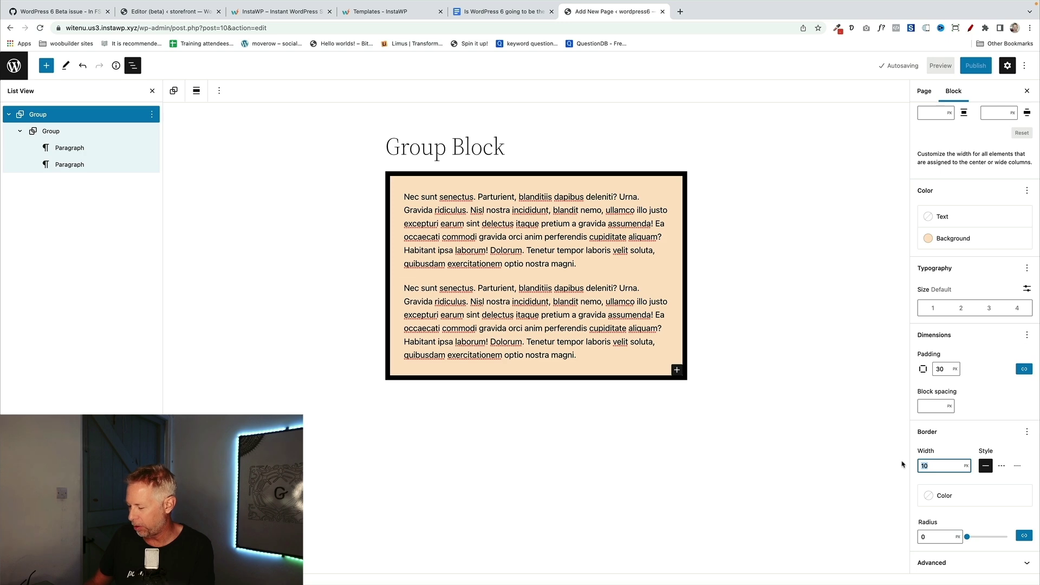
text(50)
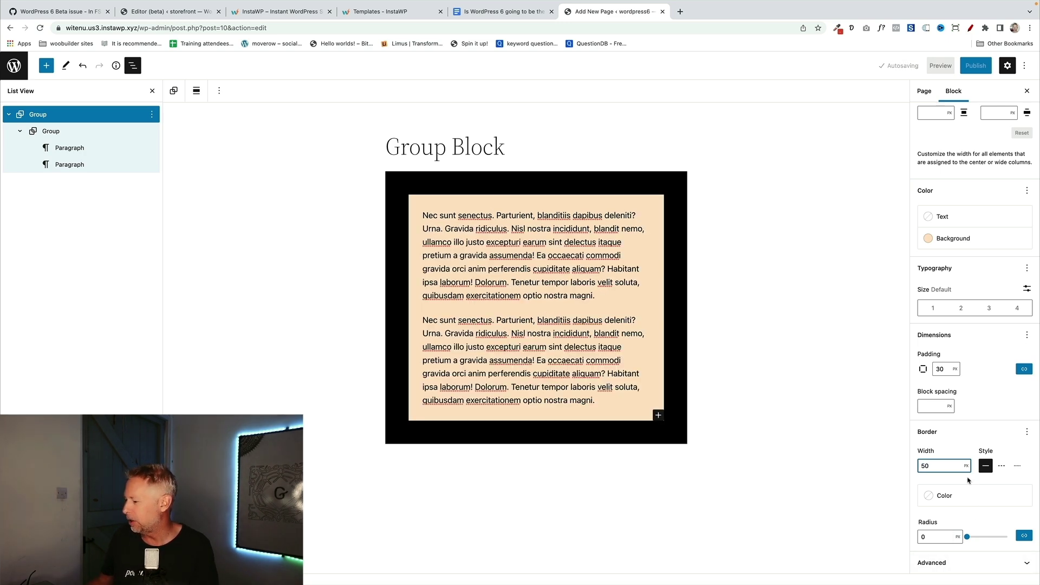
key(BackSpace)
key(BackSpace)
text(40)
click(944, 496)
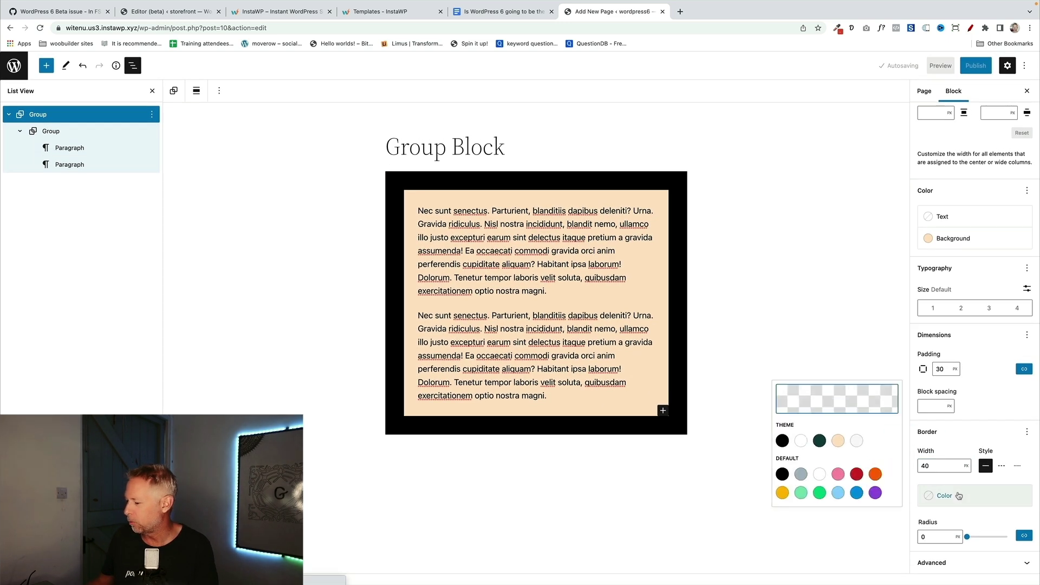
click(838, 474)
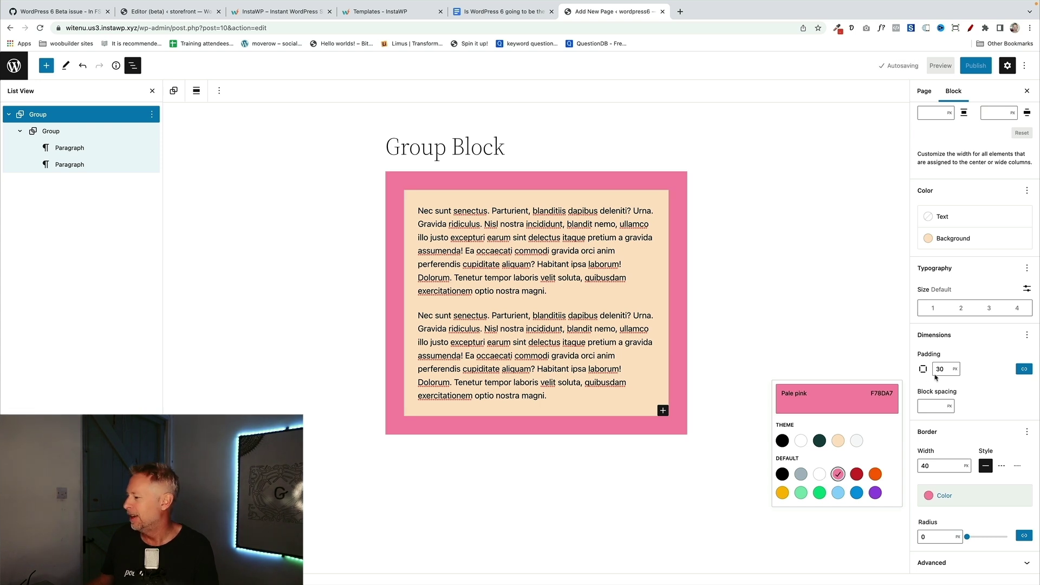
click(933, 404)
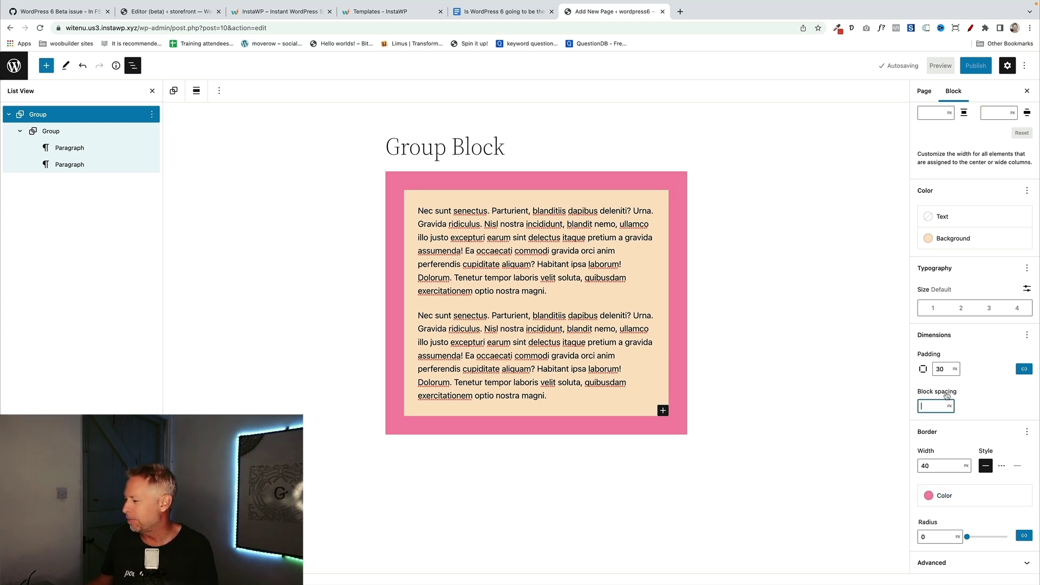
Step: Set the group's padding to 60 px
click(946, 369)
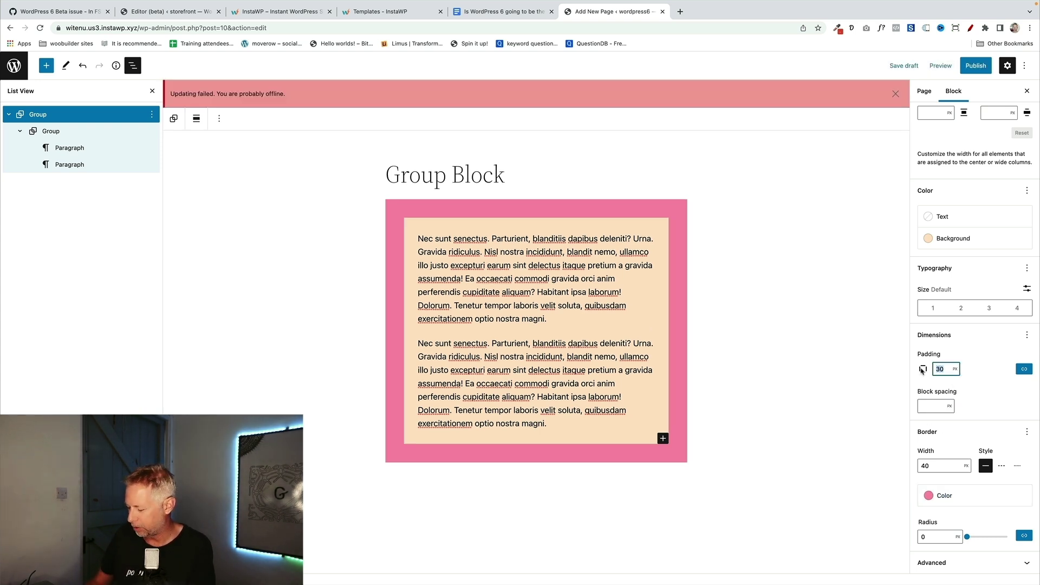
key(BackSpace)
key(BackSpace)
text(60)
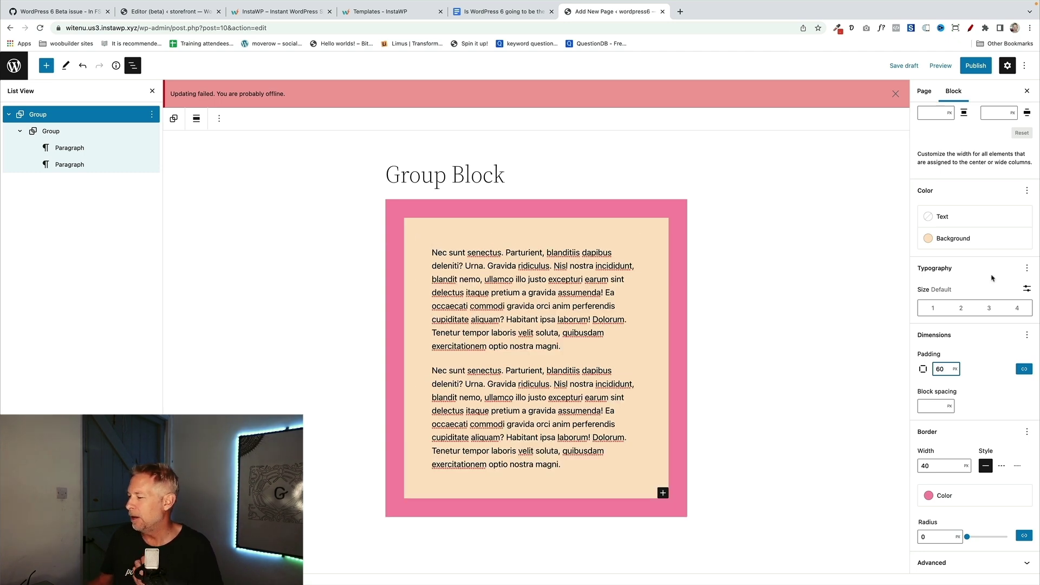
scroll(992, 278, up, 3)
Step: Make the outer Group a Row and switch the inner Group to a Stack
click(895, 94)
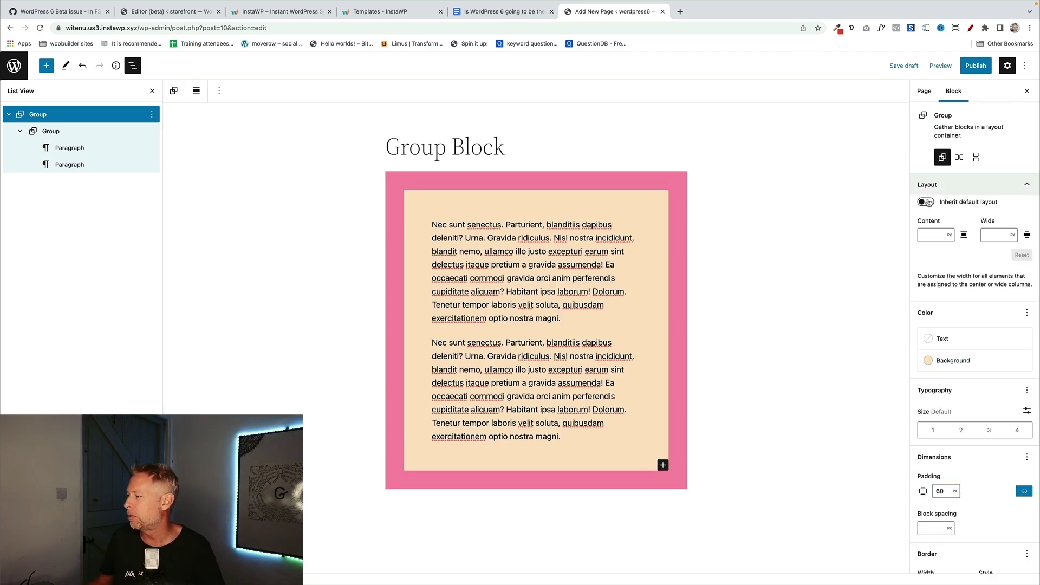
click(959, 157)
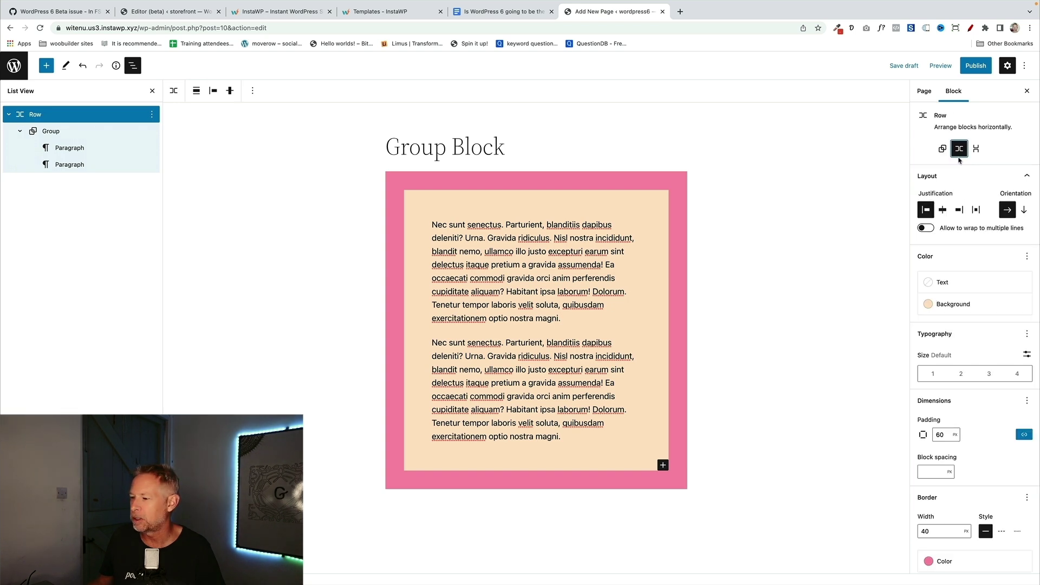
click(959, 157)
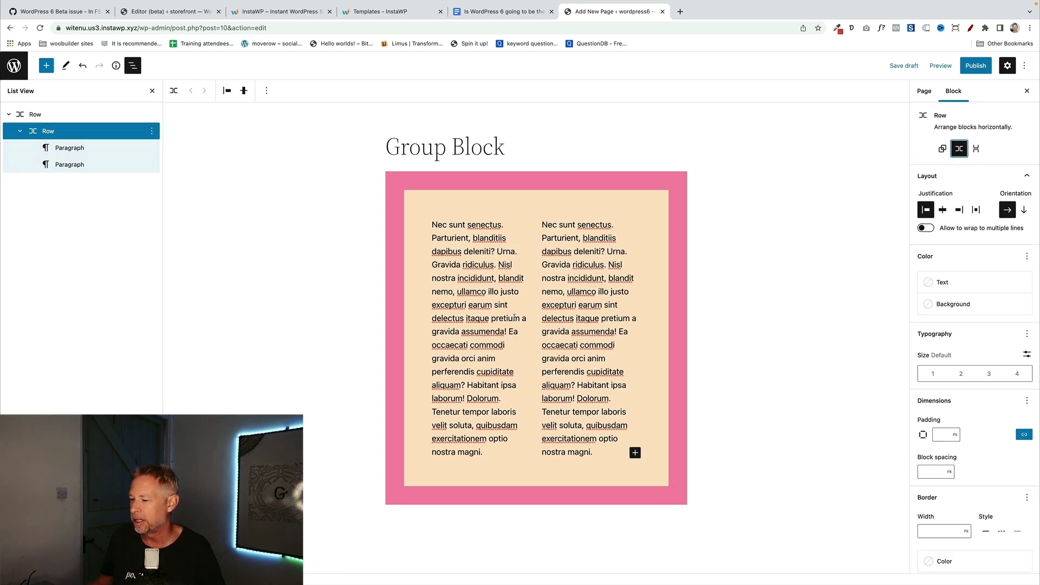
click(976, 148)
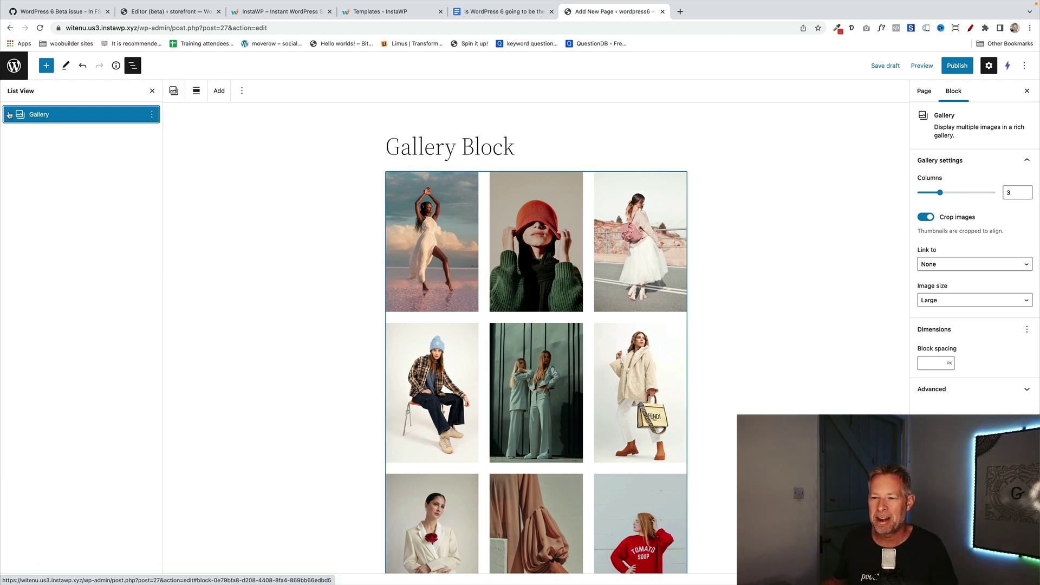
Step: Expand the Gallery in List View and set its block spacing to 100 px
click(9, 114)
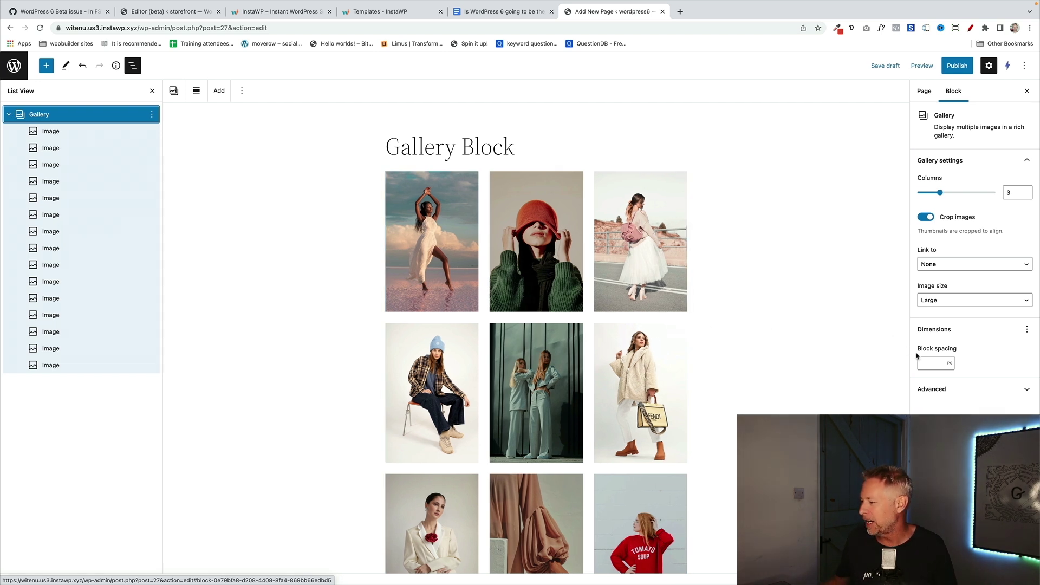
click(924, 360)
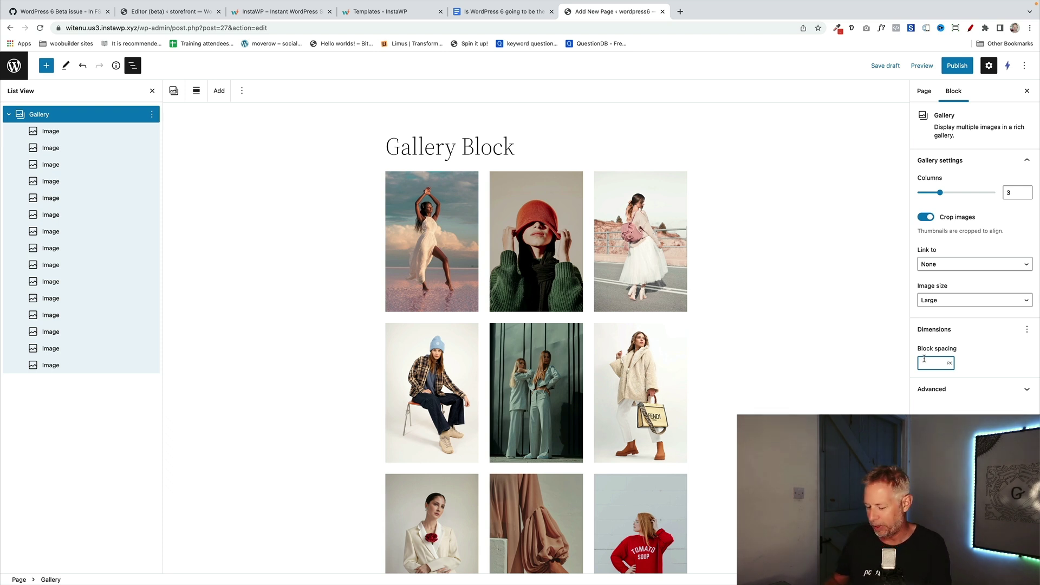
text(100)
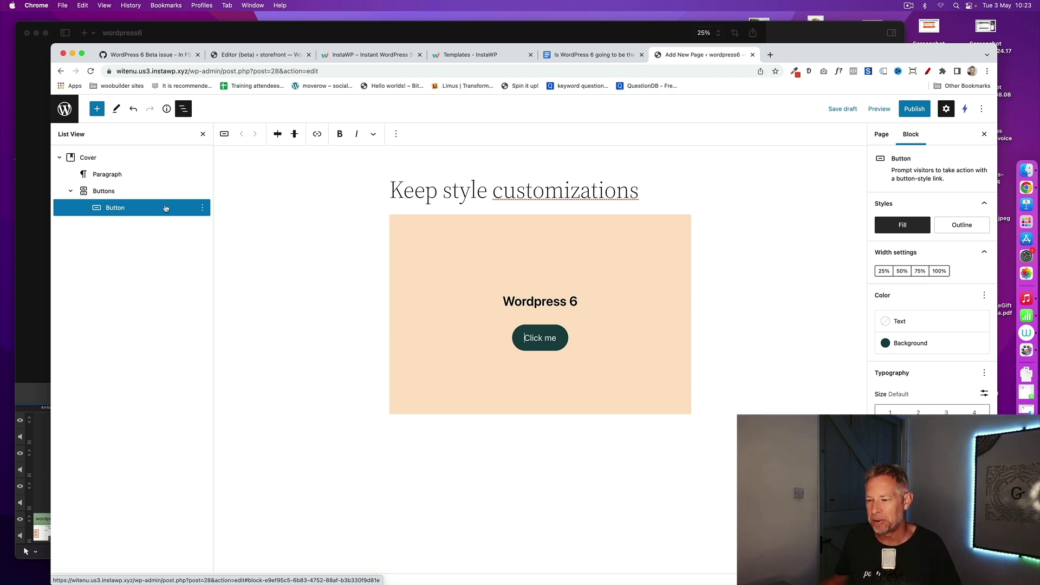
Step: Duplicate the Click me button from its List View options menu
click(202, 208)
click(220, 282)
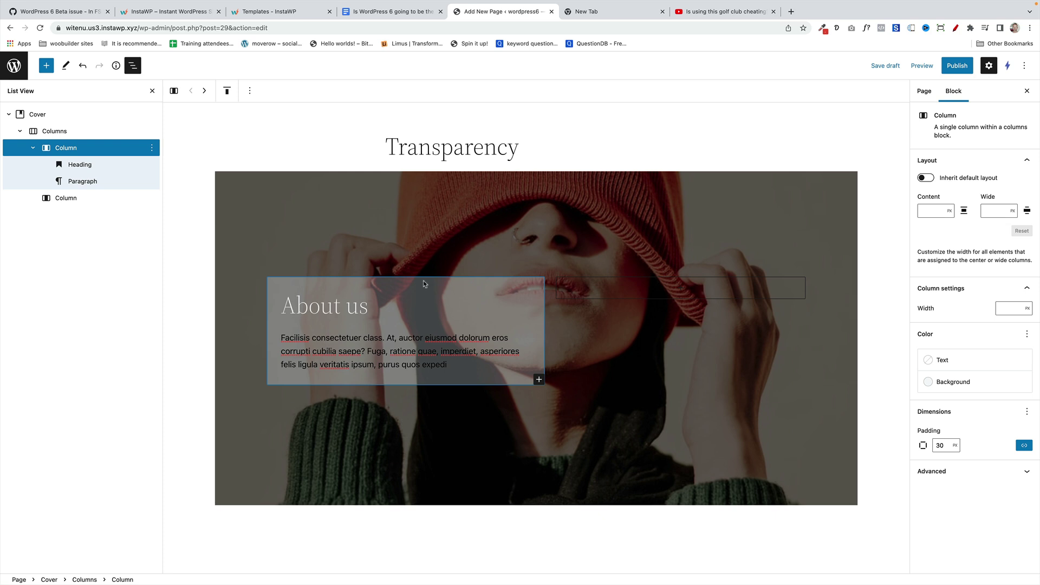
Step: Set the About us Column's background to custom red #E04F4F at full opacity
click(93, 114)
click(94, 131)
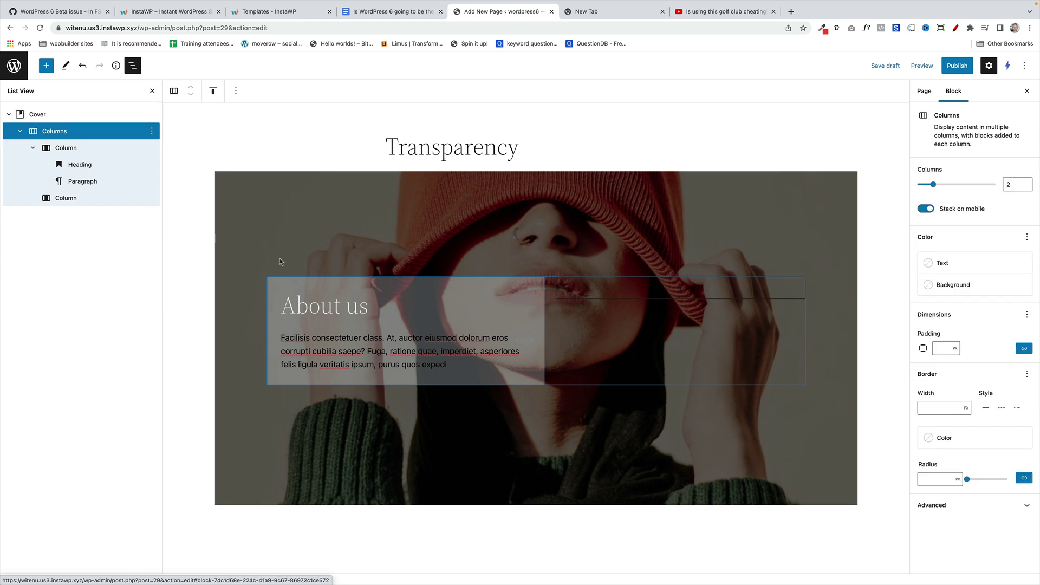
click(379, 284)
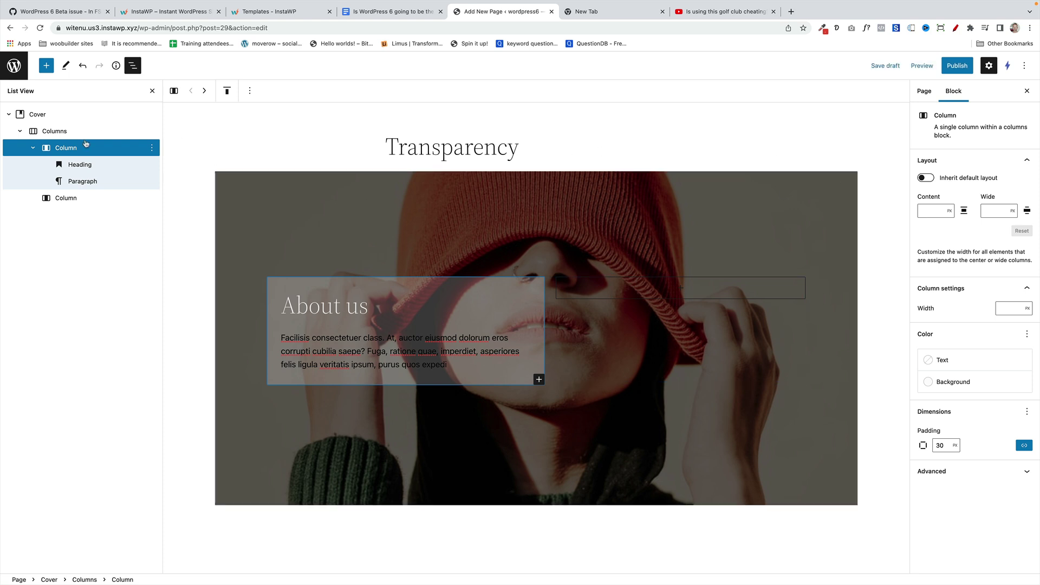
click(972, 382)
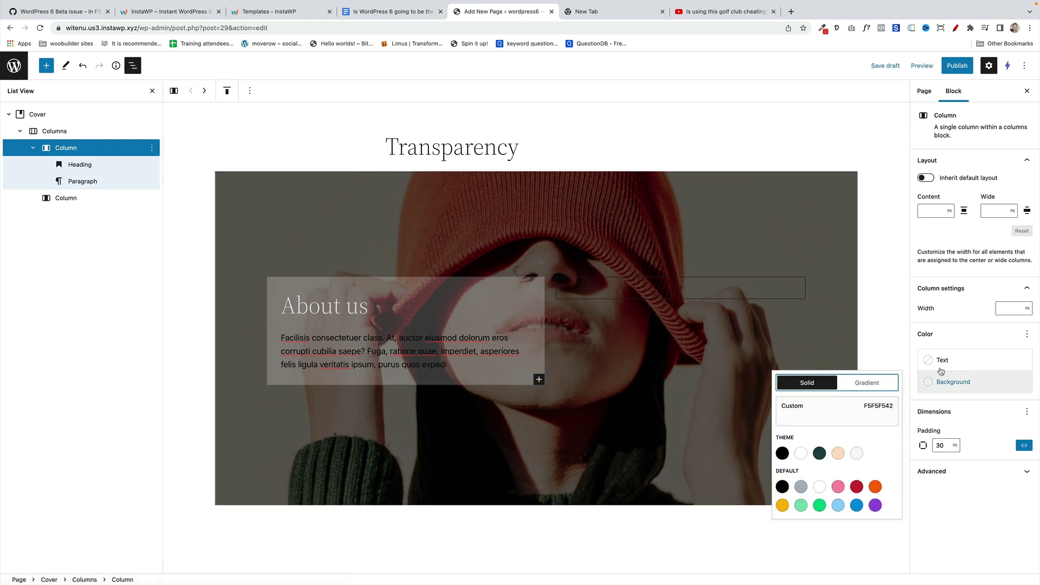
click(819, 406)
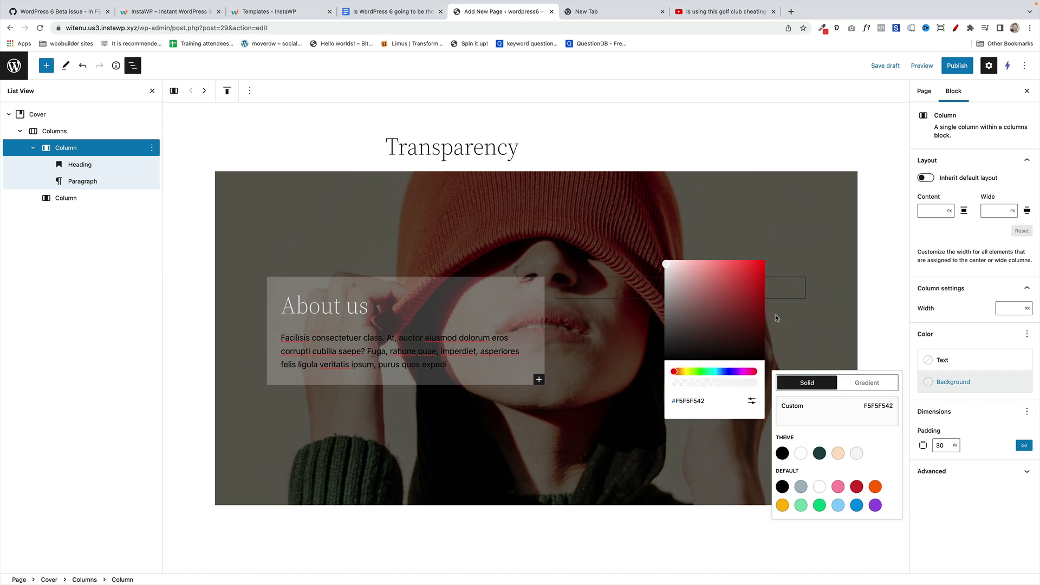
click(729, 272)
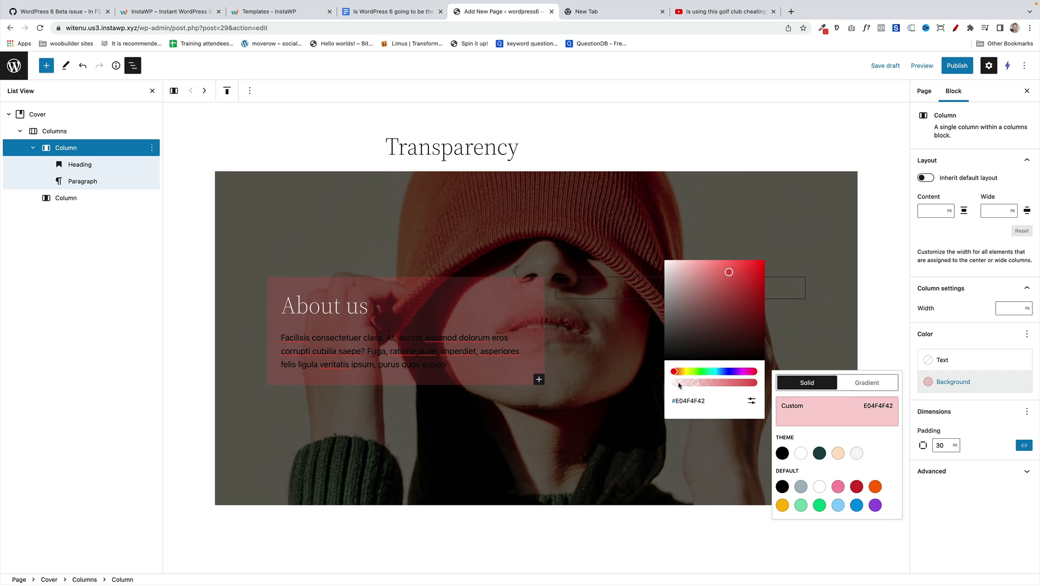
mouse_move(681, 385)
mouse_down()
mouse_move(754, 384)
mouse_move(673, 385)
mouse_move(748, 384)
mouse_move(682, 385)
mouse_move(720, 383)
mouse_move(700, 386)
mouse_up()
click(189, 242)
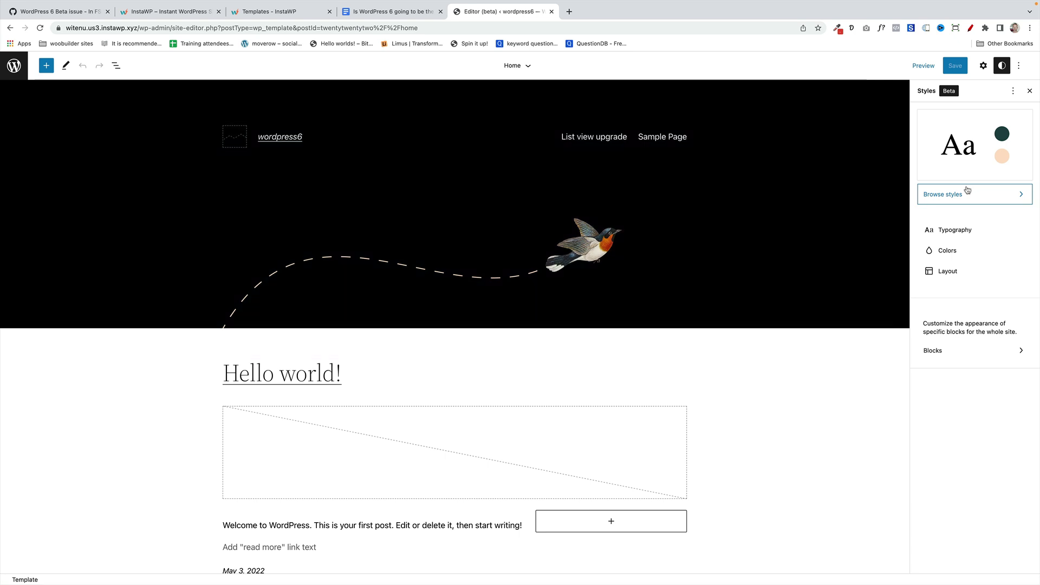
Step: Preview the Blue, Swiss, Pink and default style variations, then apply Pink
click(955, 193)
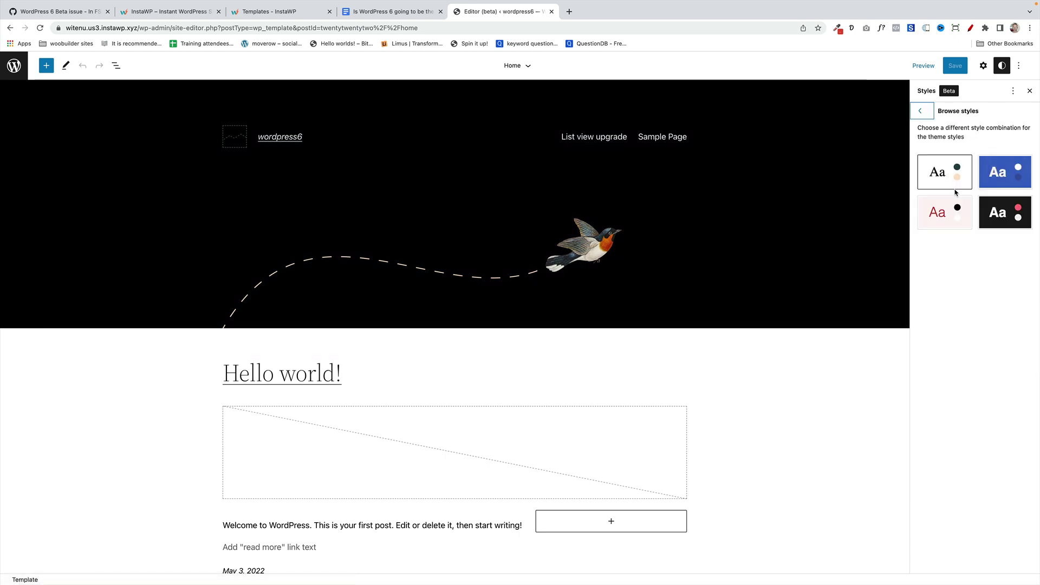
click(953, 206)
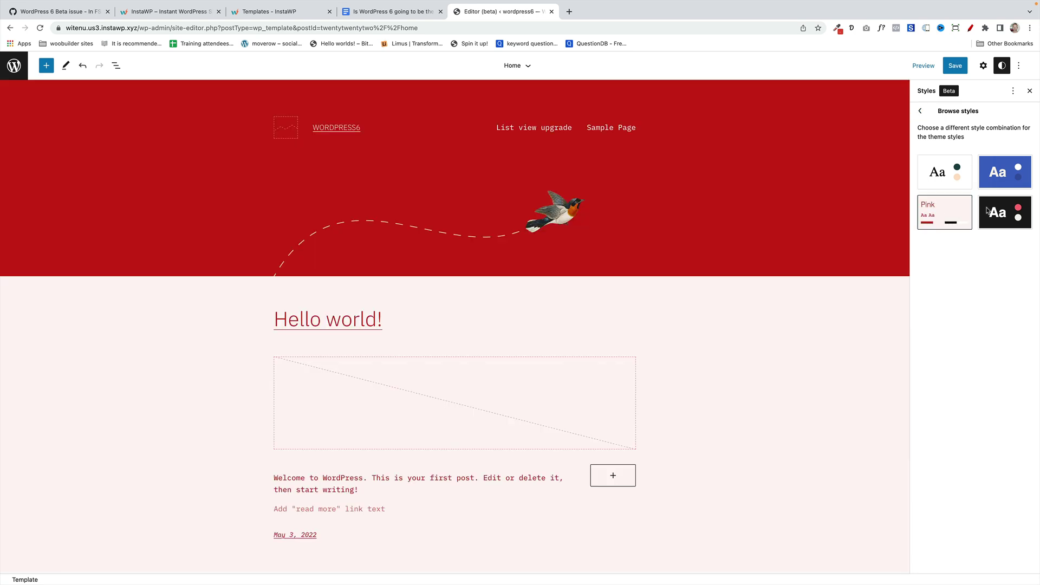
click(976, 180)
click(944, 173)
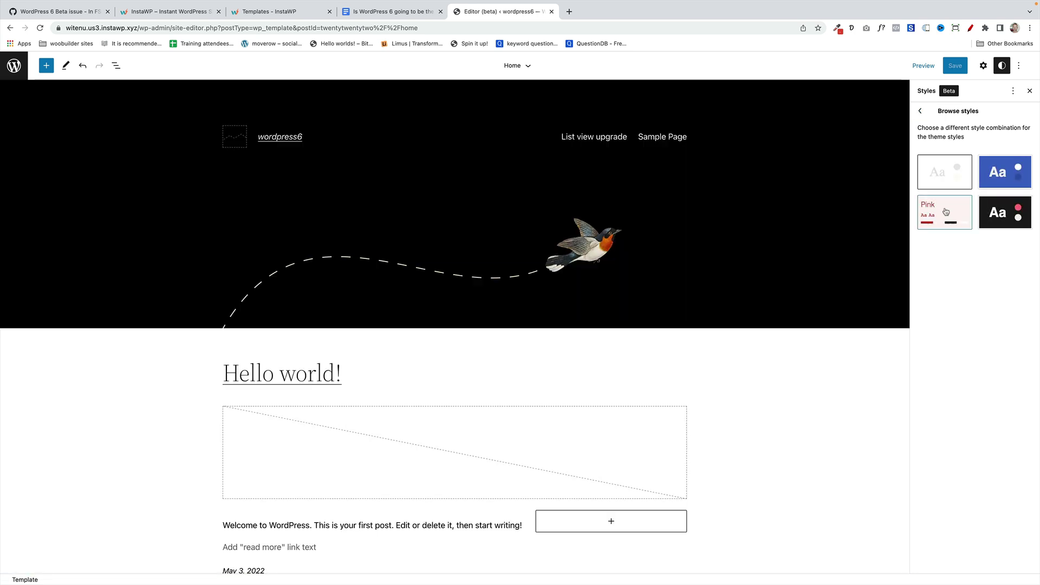
click(944, 211)
click(1004, 212)
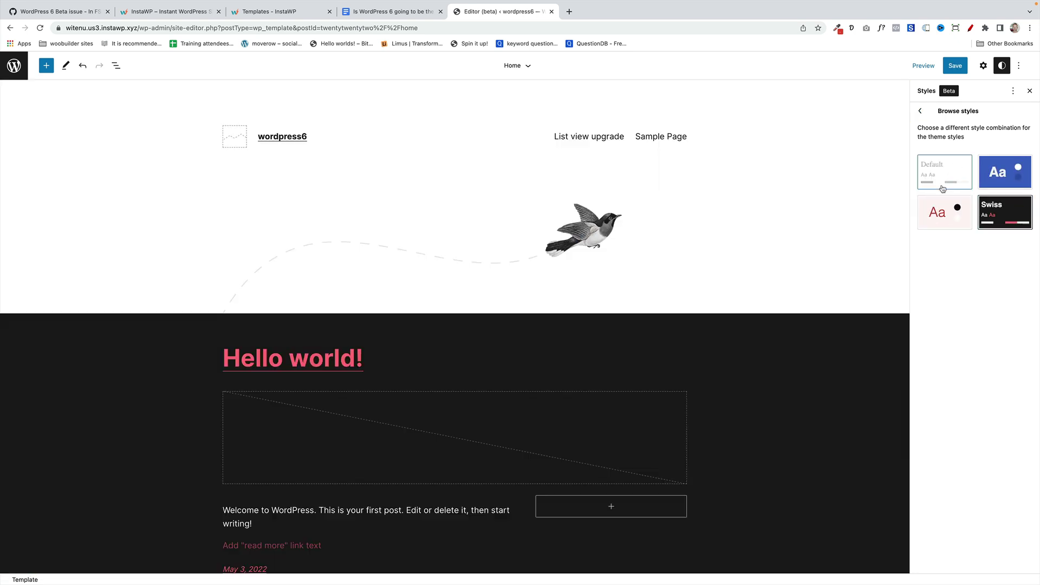
click(944, 212)
click(987, 181)
click(1005, 212)
click(956, 215)
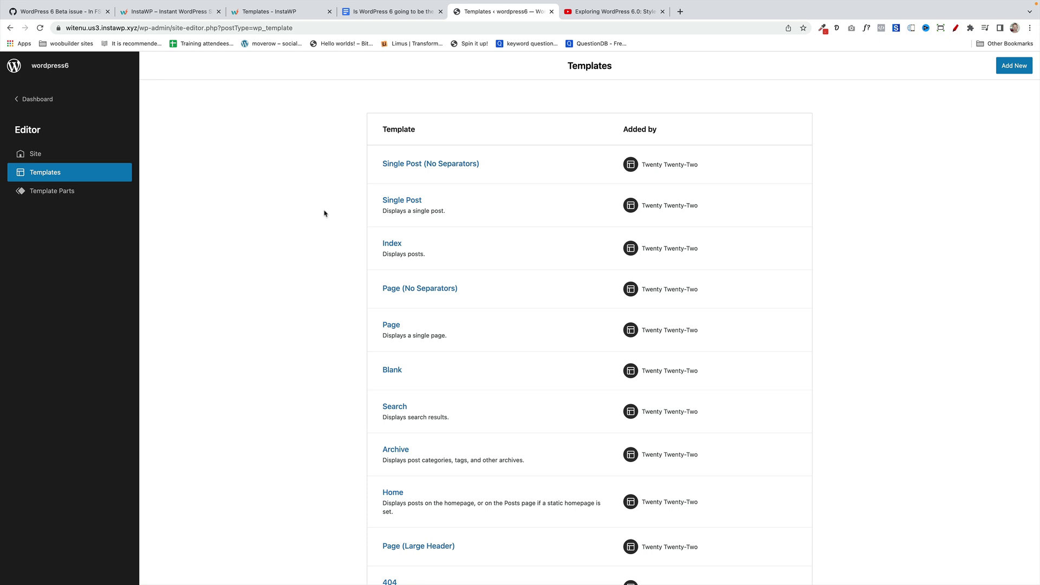
Step: Open the Add New Template menu from the Templates screen
click(1011, 69)
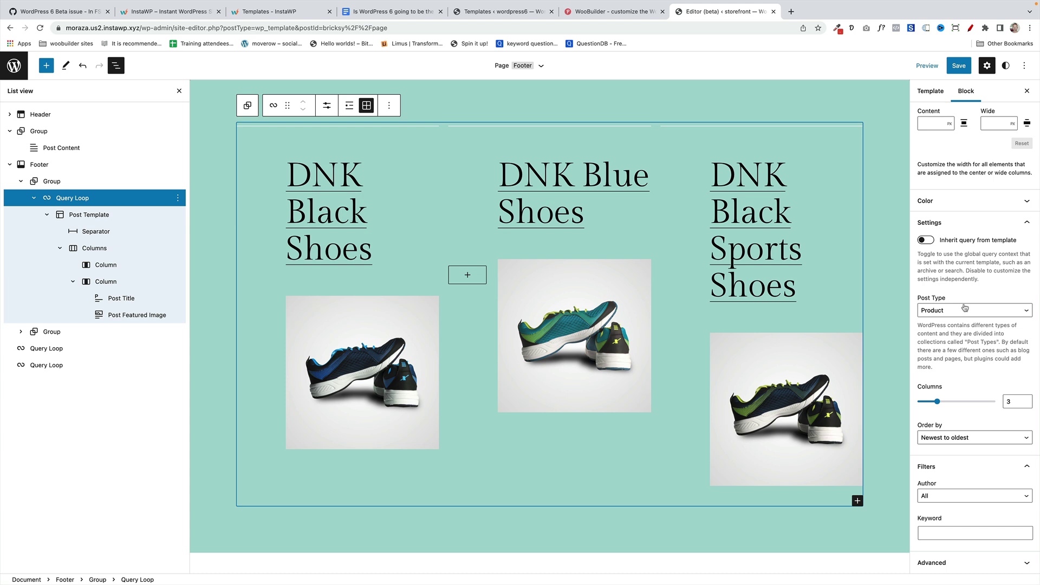
click(964, 308)
click(951, 295)
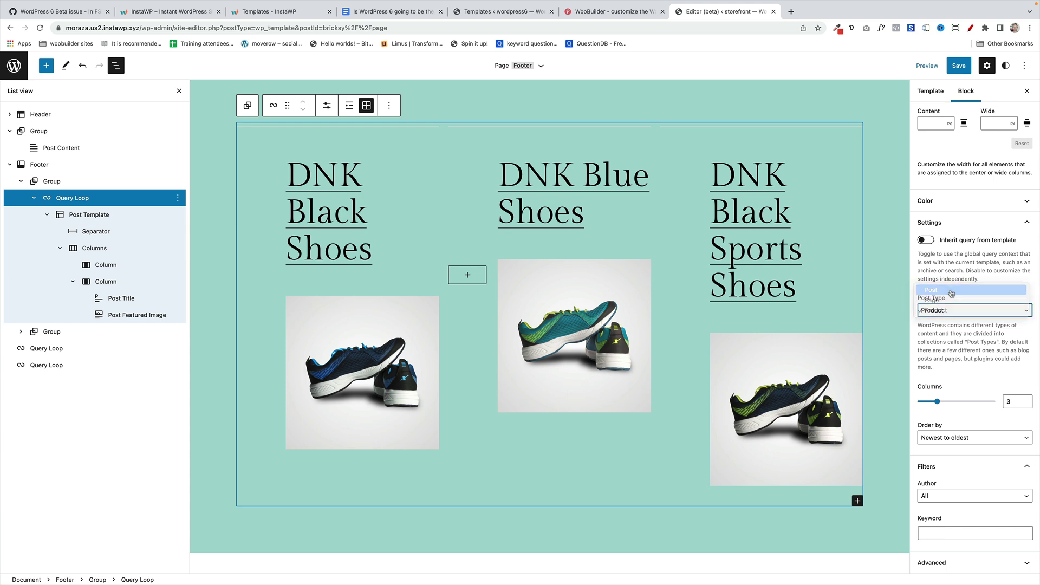
click(951, 310)
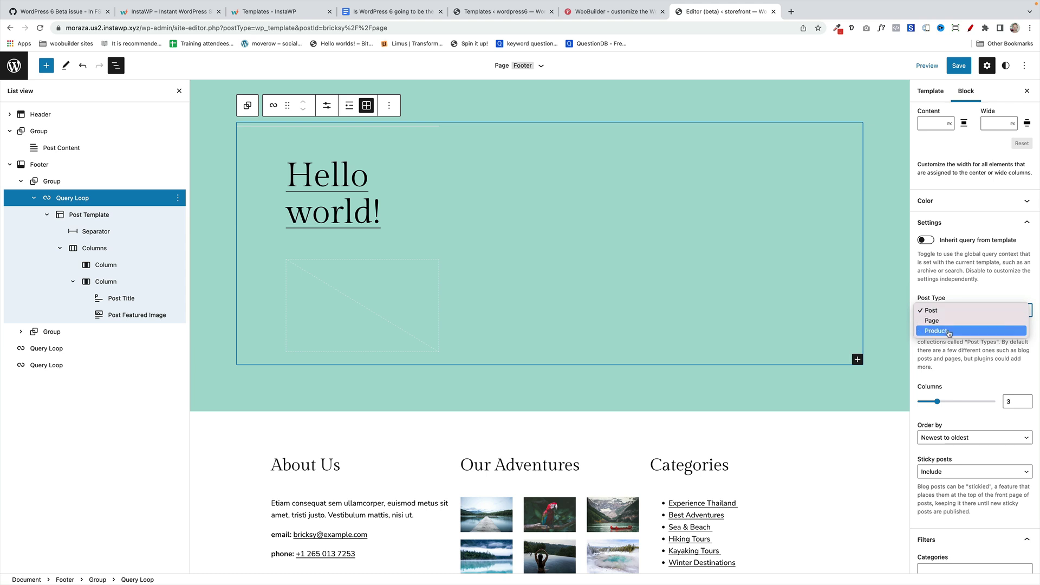
click(948, 331)
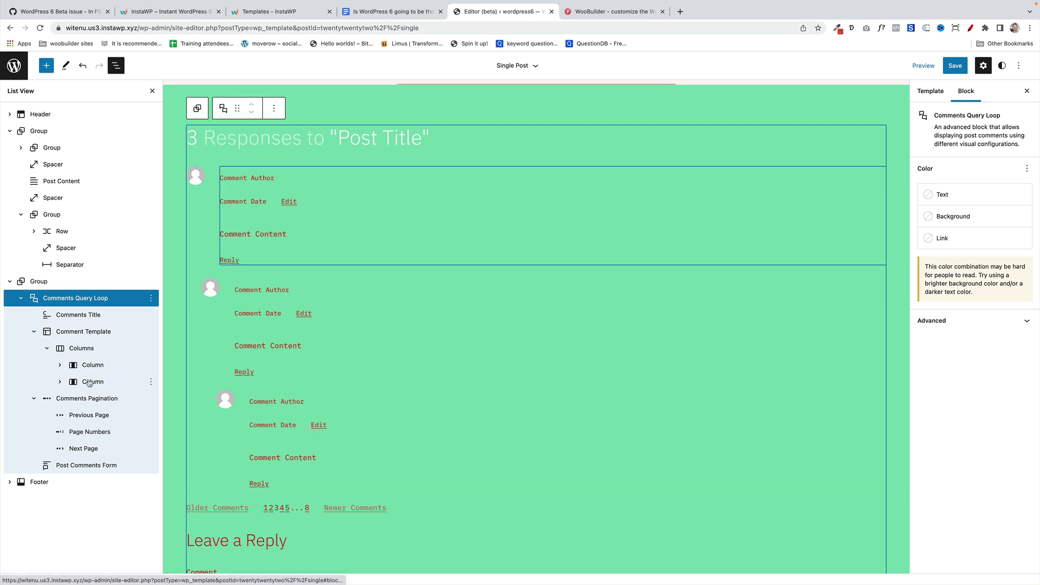
Step: Center-align the Comments Title block and change its size from 3 to 4
click(92, 316)
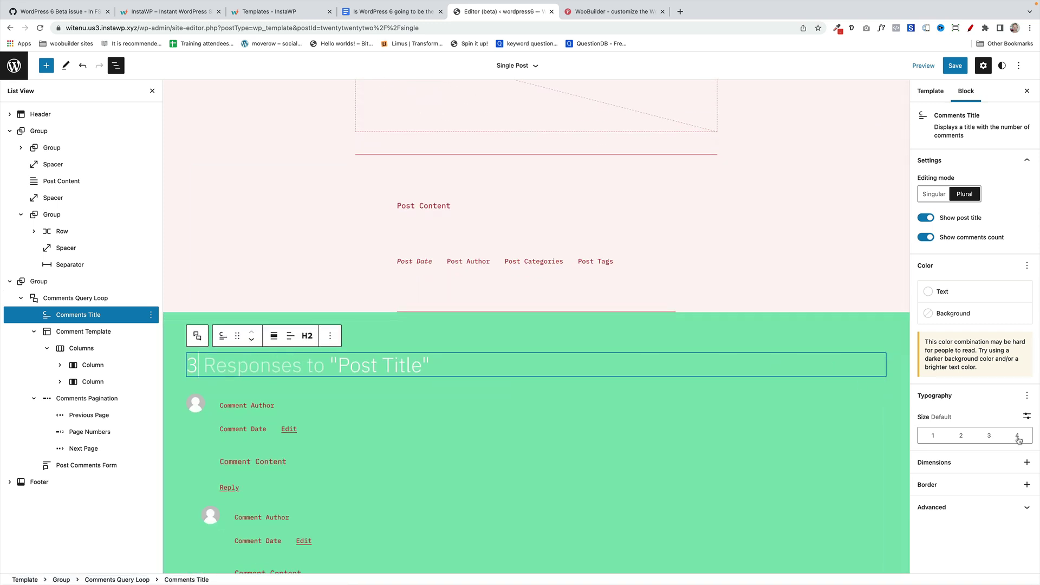
click(989, 435)
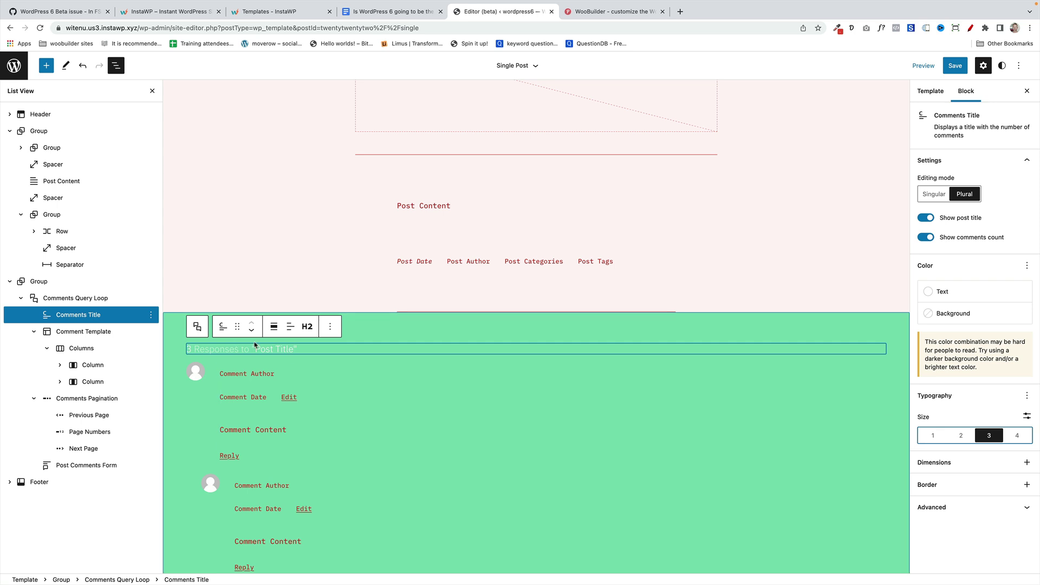
click(290, 327)
click(321, 372)
click(1013, 438)
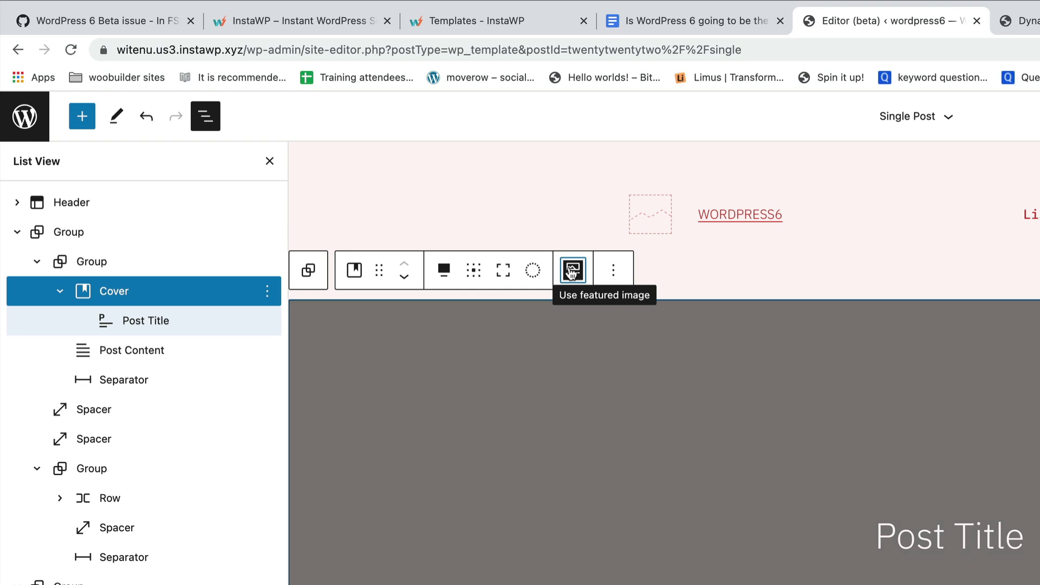
Step: Toggle the Cover's Use featured image on and off, then view the Dynamic background images post
click(571, 272)
click(571, 272)
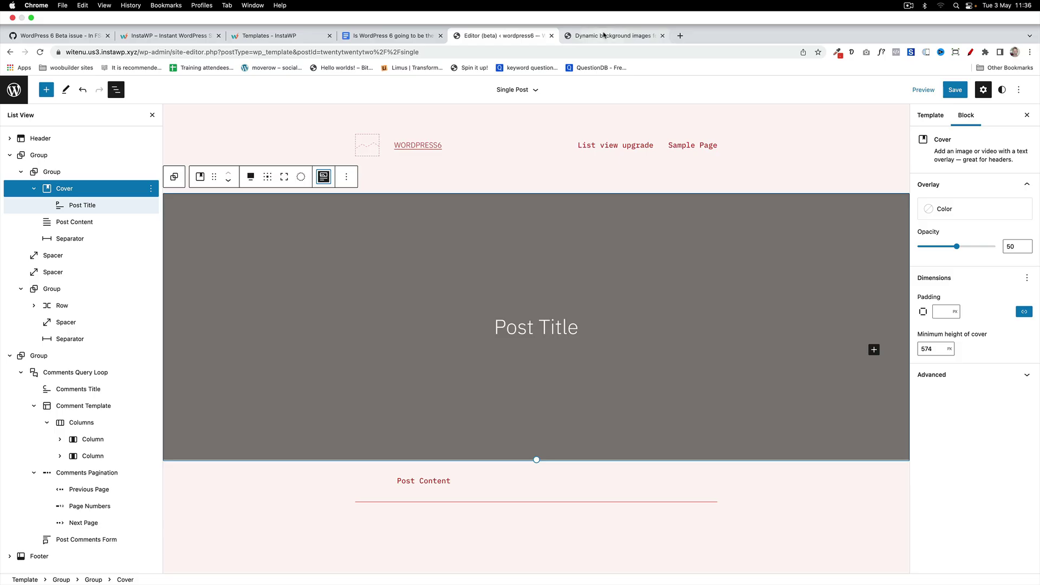
click(1018, 21)
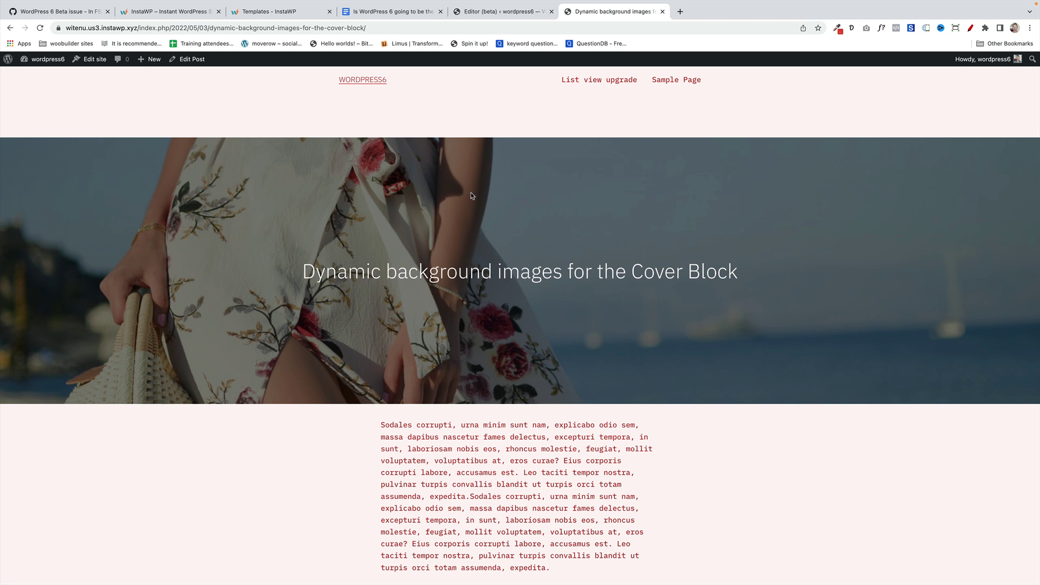
Step: Inspect the Post Title inside the Cover block of the Single Post template
drag(398, 274, 633, 88)
click(538, 18)
click(512, 294)
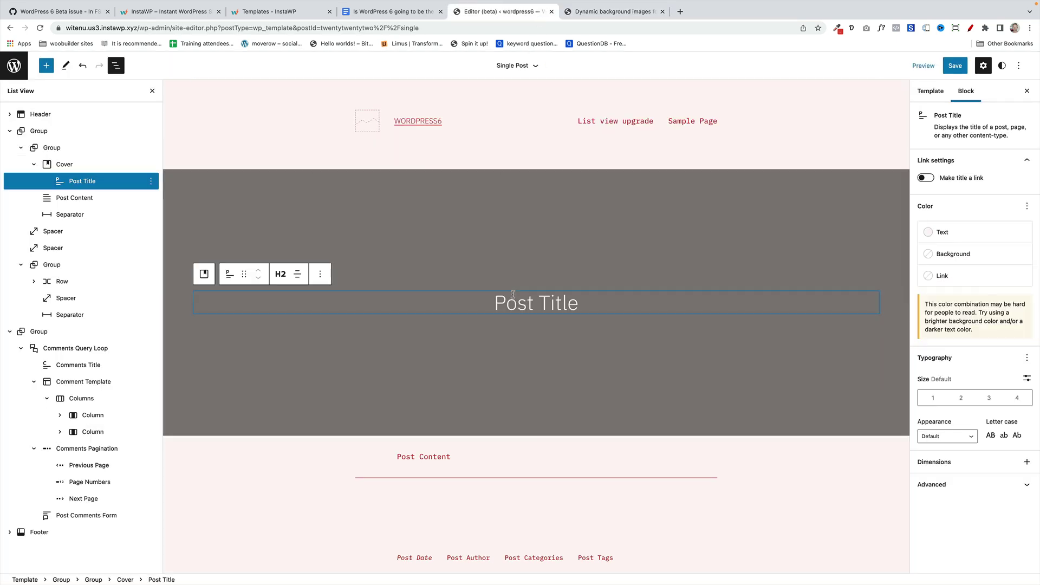
click(531, 217)
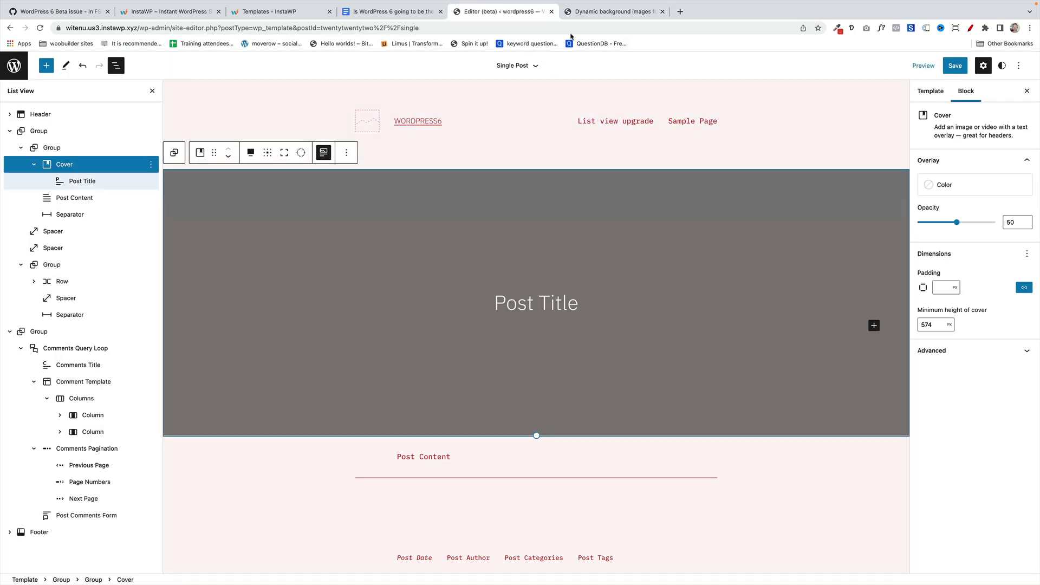
Step: Title the new post 'My new post' and paste lorem ipsum filler into the body
click(612, 12)
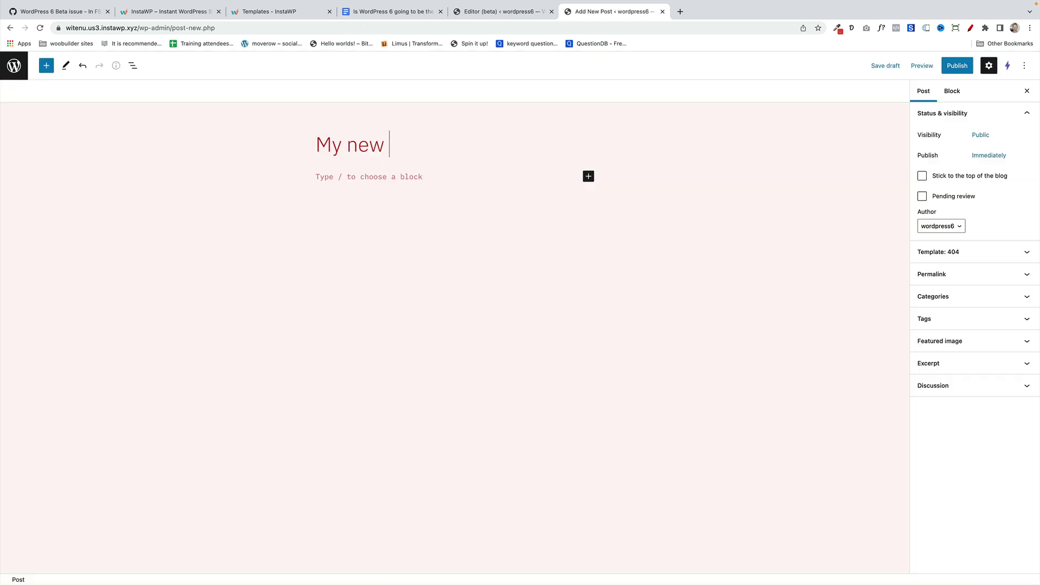
text(post)
key(Return)
text(Sodales corrupti, urna minim sunt nam, explicabo odio sem, massa dapibus nascetur fames delectus, excepturi tempora, in sunt, laboriosam nobis eos, rhoncus molestie, feugiat, mollit voluptatem, voluptatibus at, eros curae? Eius corporis corrupti labore, accusamus est. Leo taciti tempor nostra, pulvinar turpis convallis blandit ut turpis orci totam assumenda, expedita.)
key(super+v)
key(super+v)
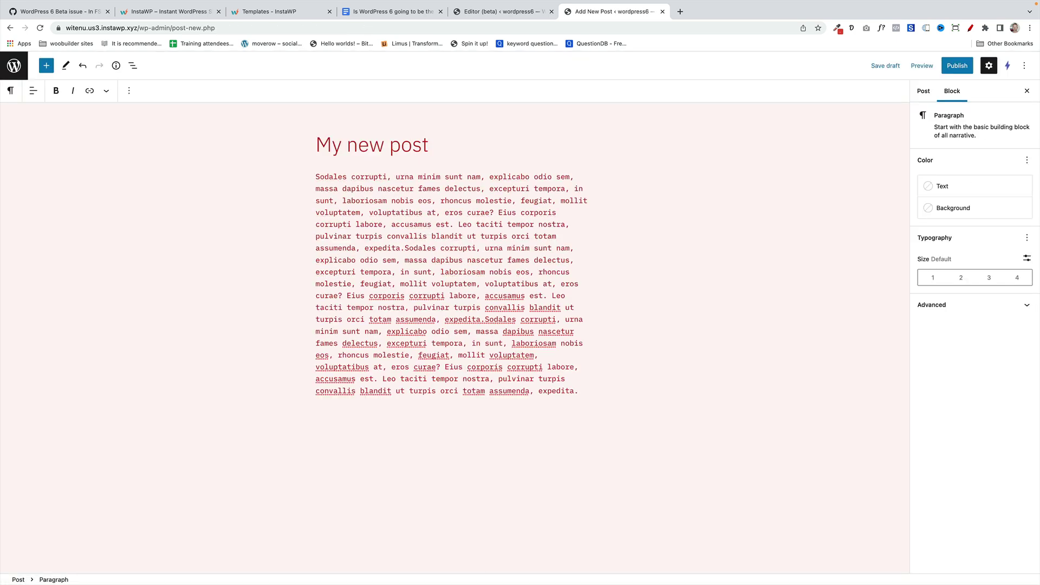
text(Sodales corrupti, urna minim sunt nam, explicabo odio sem, massa dapibus nascetur fames delectus, excepturi tempora, in sunt, laboriosam nobis eos, rhoncus molestie, feugiat, mollit voluptatem, voluptatibus at, eros curae? Eius corporis corrupti labore, accusamus est. Leo taciti tempor nostra, pulvinar turpis convallis blandit ut turpis orci totam assumenda, expedita.)
Step: Set the photo of a woman in a white dress as the featured image
click(923, 91)
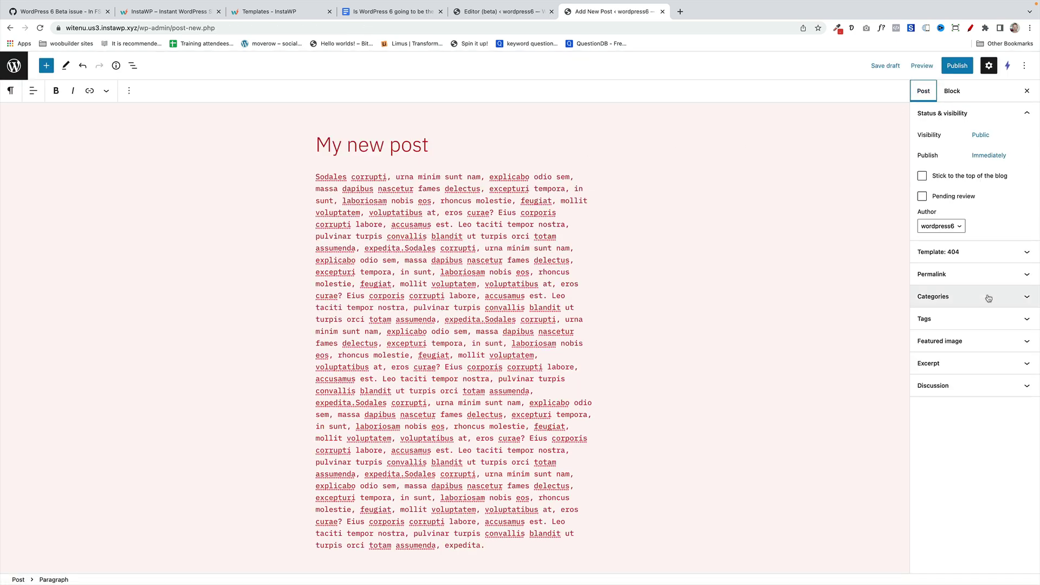
click(957, 341)
click(968, 388)
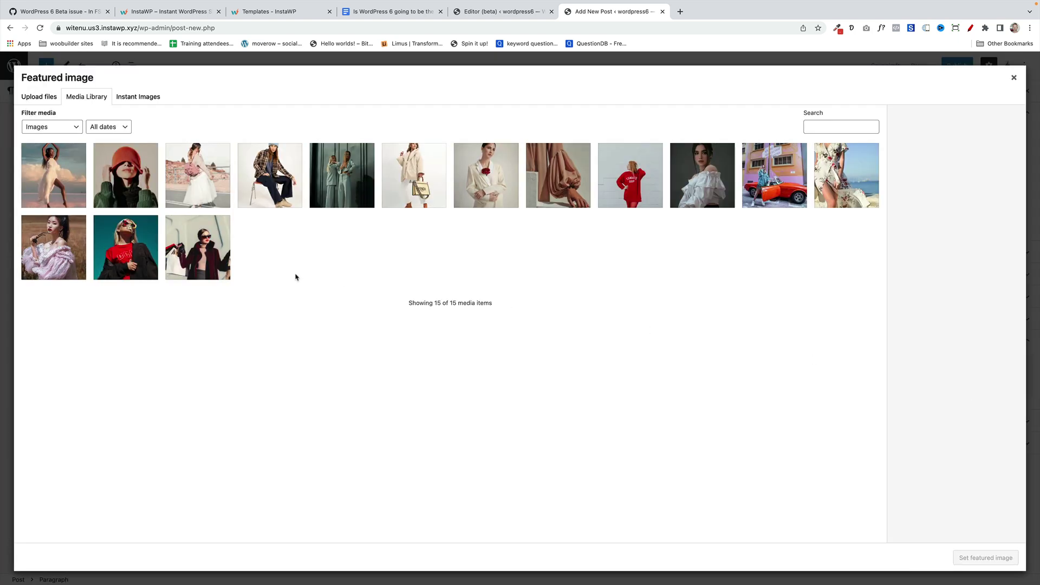
click(66, 207)
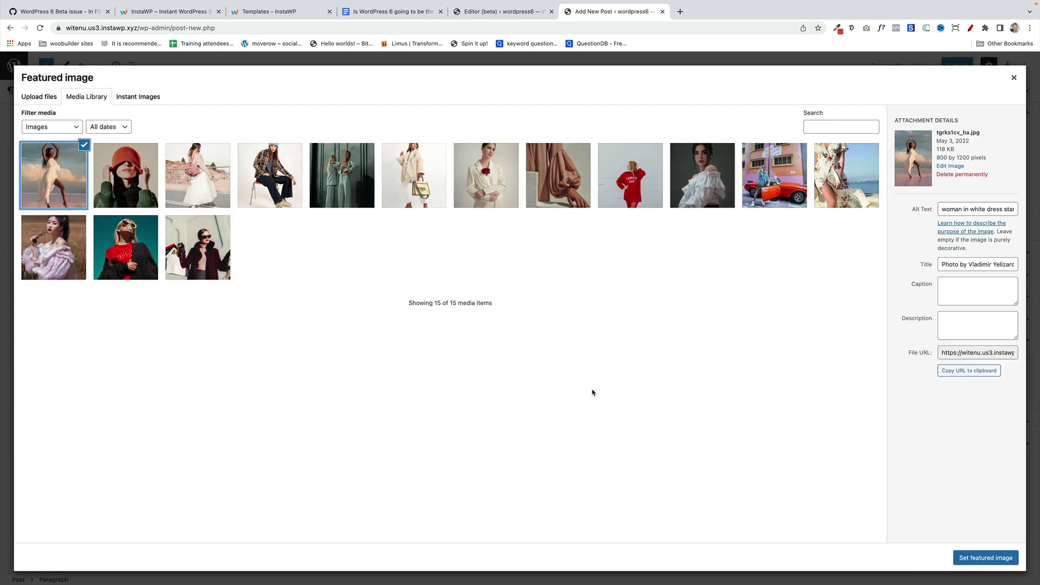
click(969, 555)
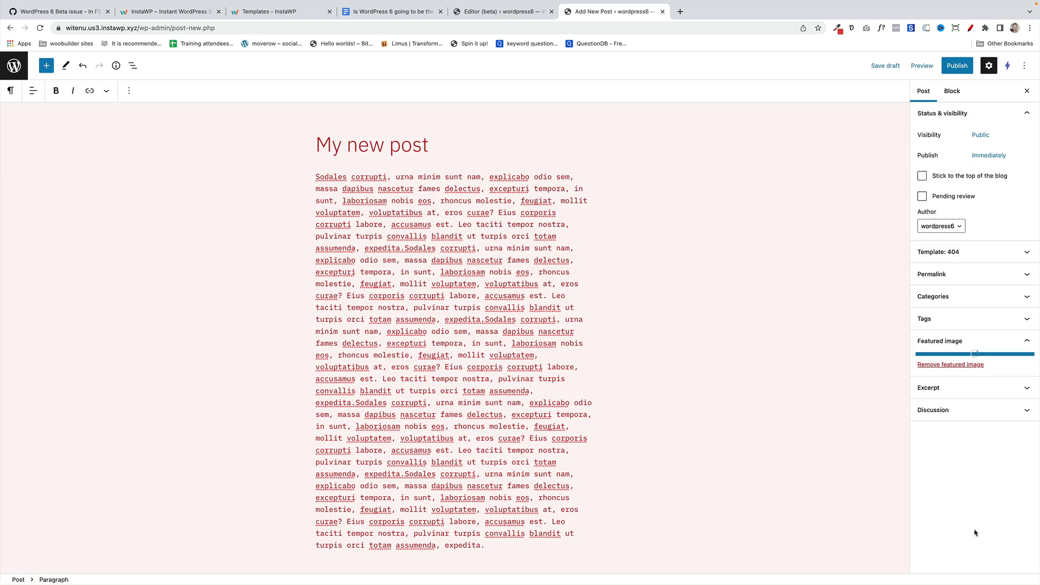
Step: Publish the post, check its 'My new post' hero title, and return to the site editor
click(957, 65)
click(957, 67)
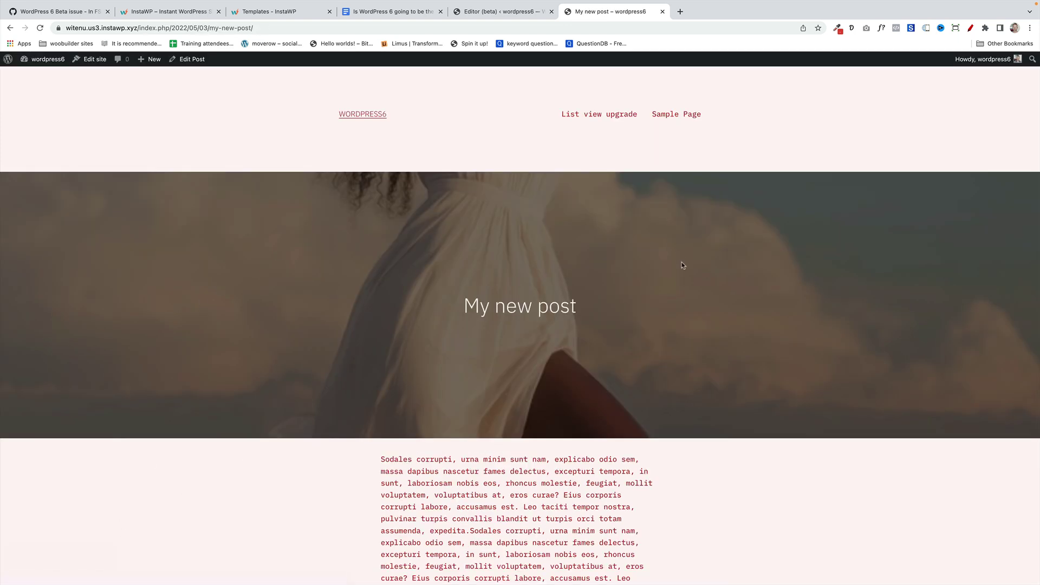
scroll(283, 360, down, 1)
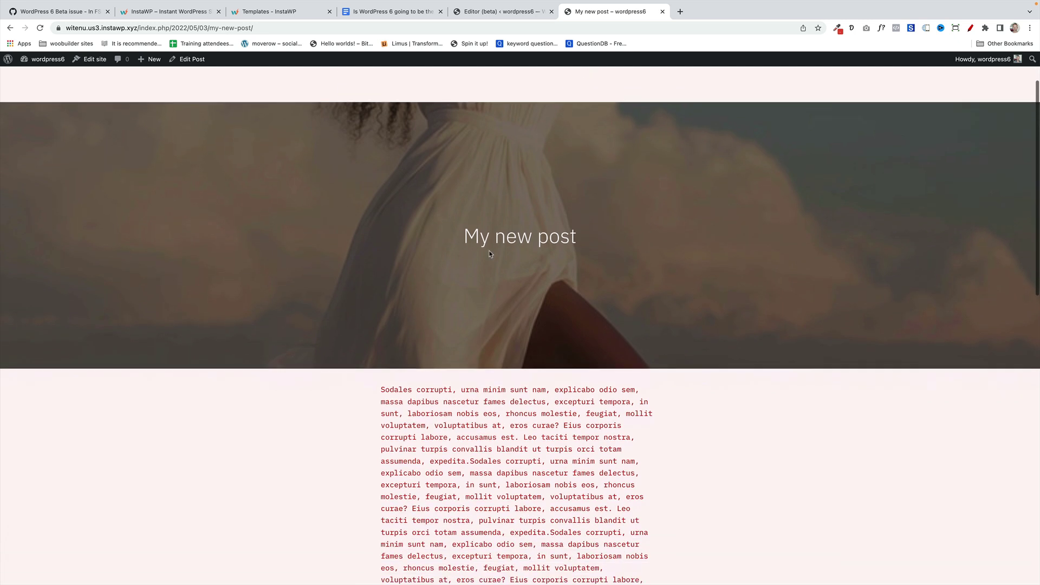
triple_click(560, 238)
key(ctrl+shift+Tab)
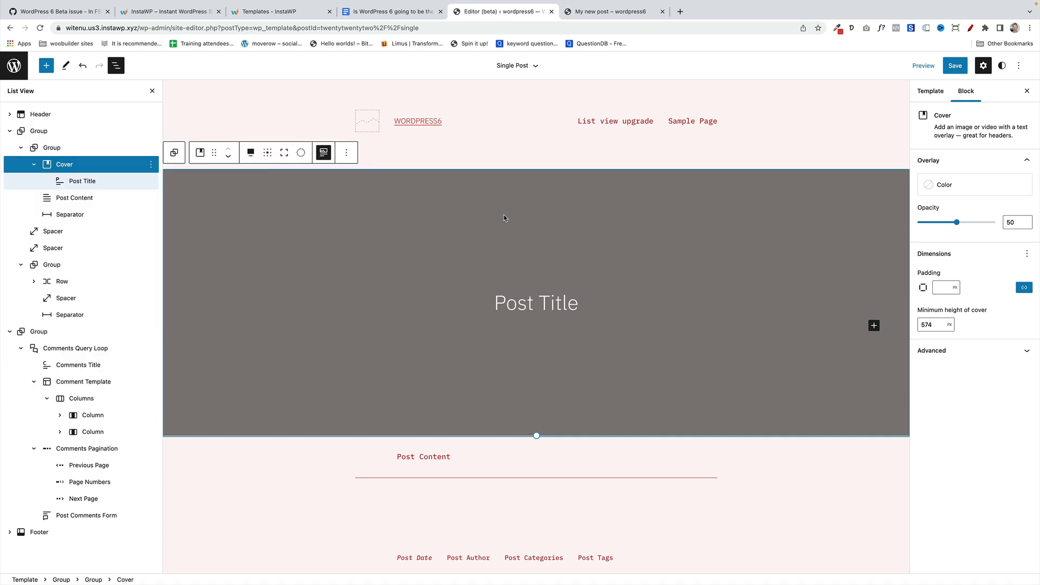
Step: Open the ⋮ Options menu at the top right of the site editor
click(1018, 65)
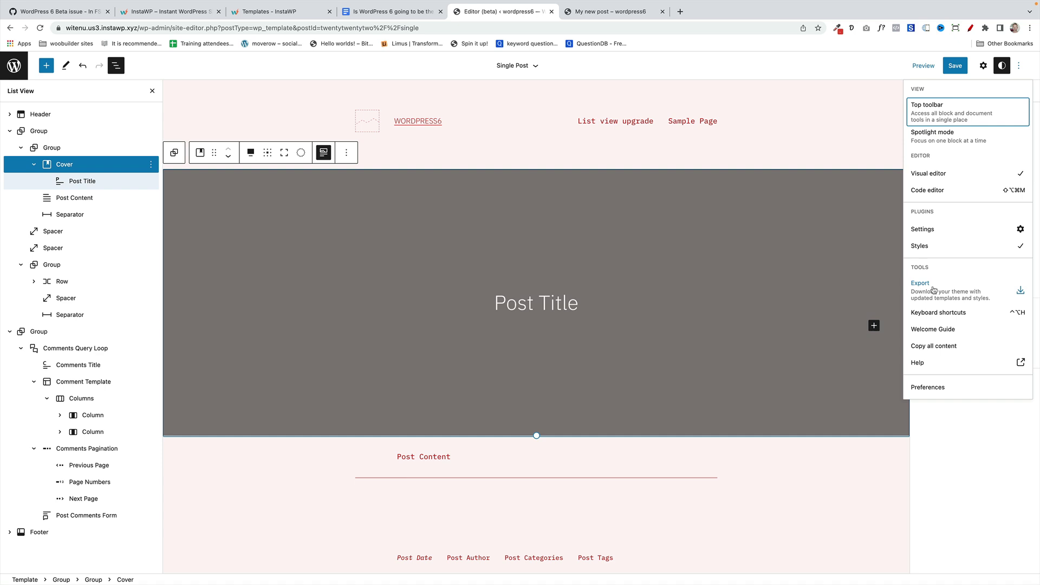
Step: Reopen the ⋮ Options menu and choose Export to download the theme zip
click(1019, 68)
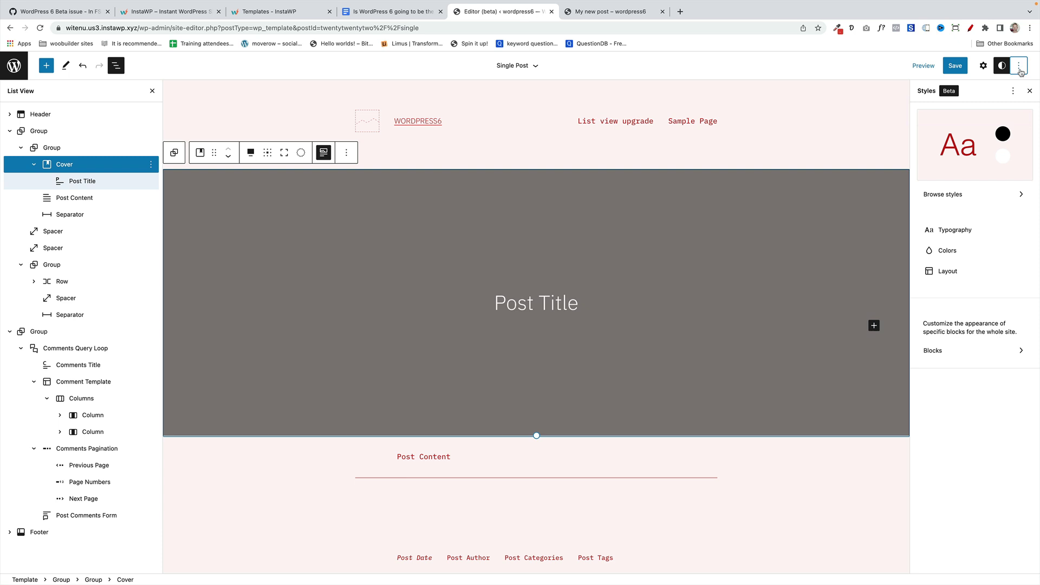
click(1019, 68)
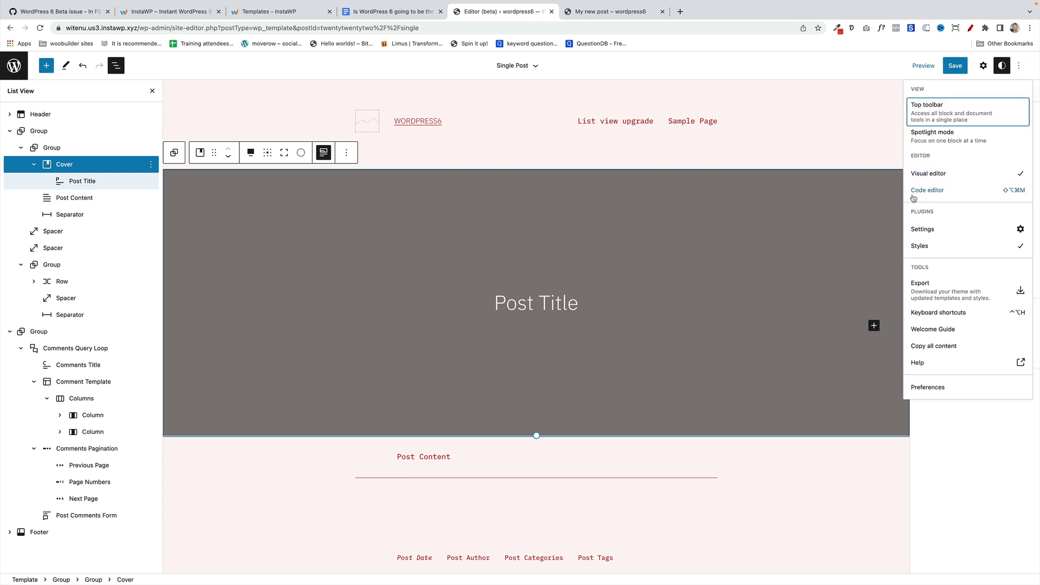
click(937, 290)
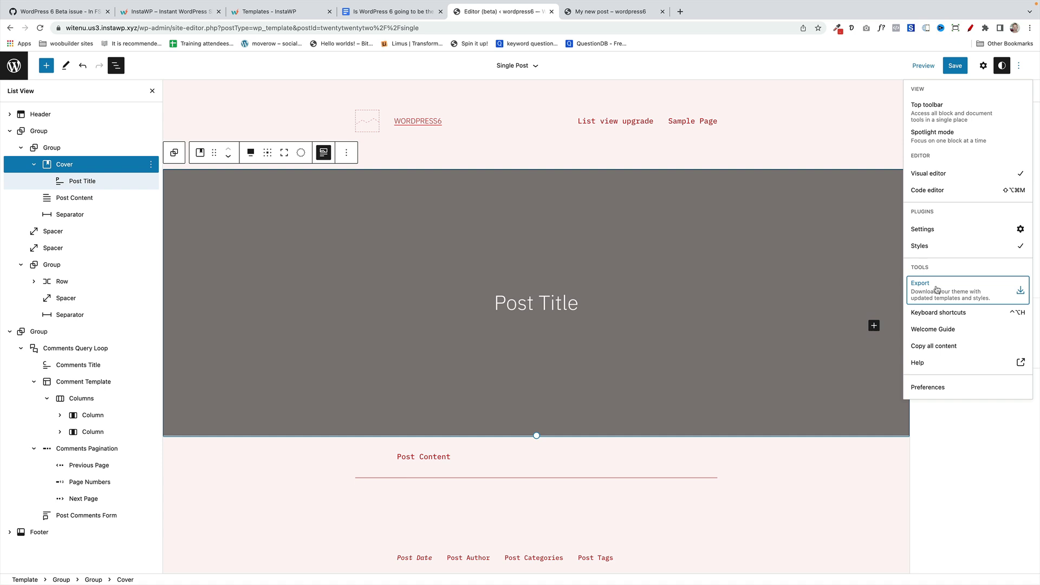